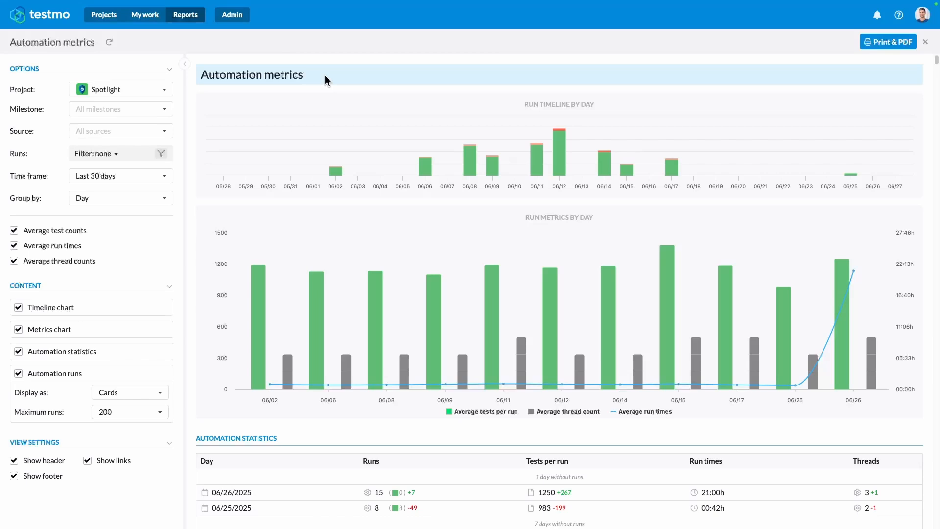
Open a new Automation metrics report from the Reports page and generate it for the Spotlight project.
scroll(278, 247, down, 1)
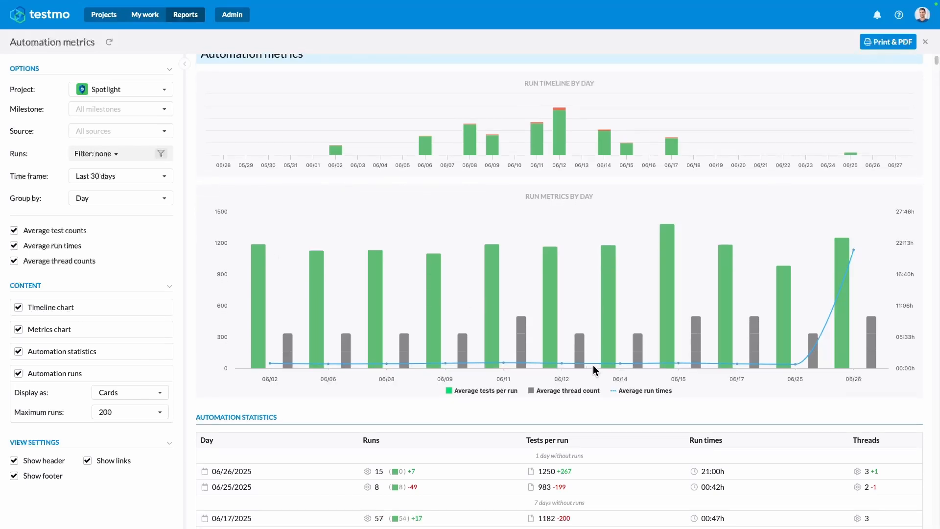
scroll(615, 413, down, 6)
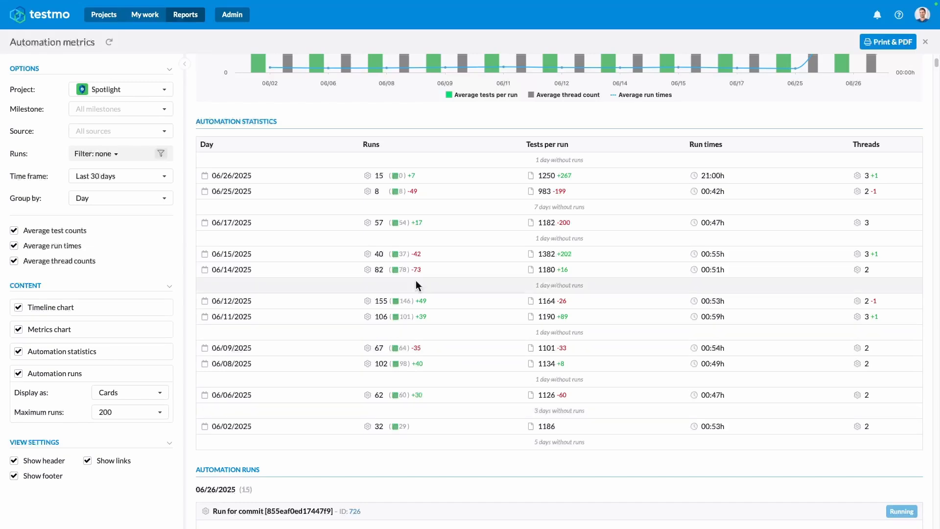
click(175, 17)
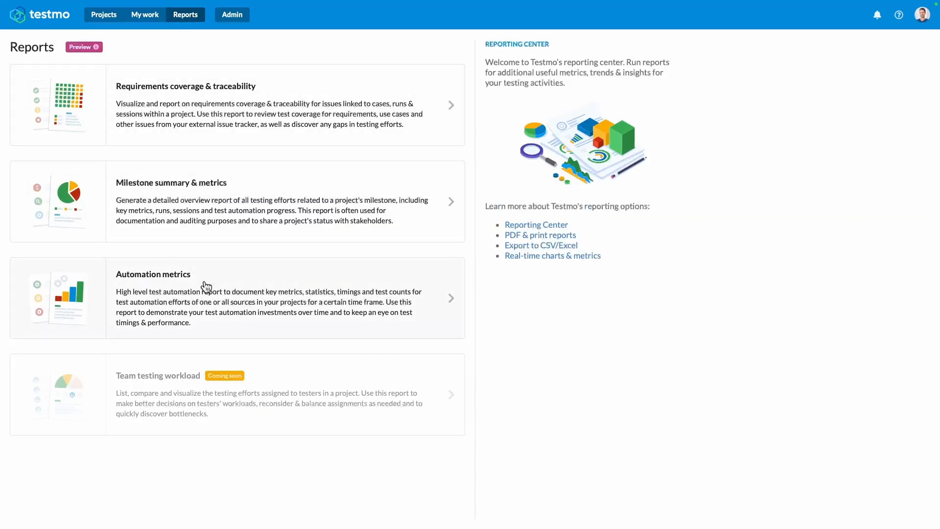
click(267, 293)
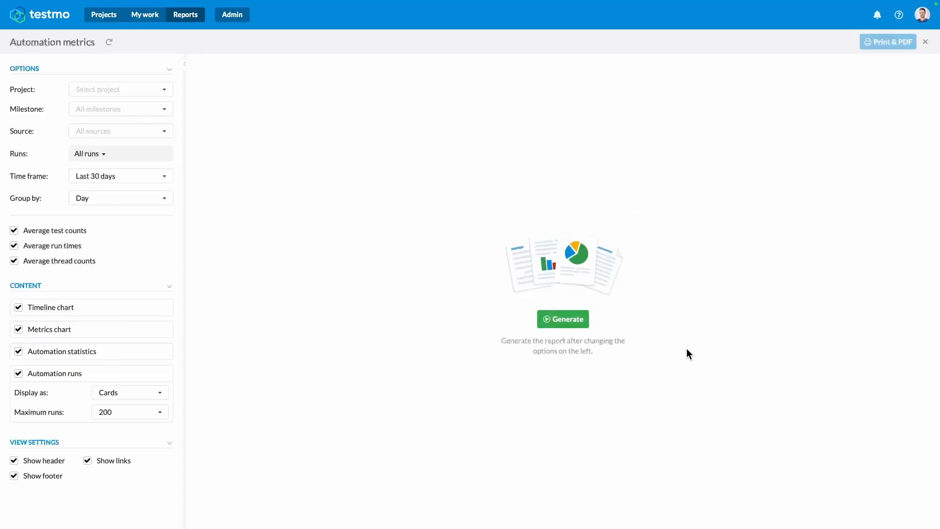
click(148, 93)
text(spotli)
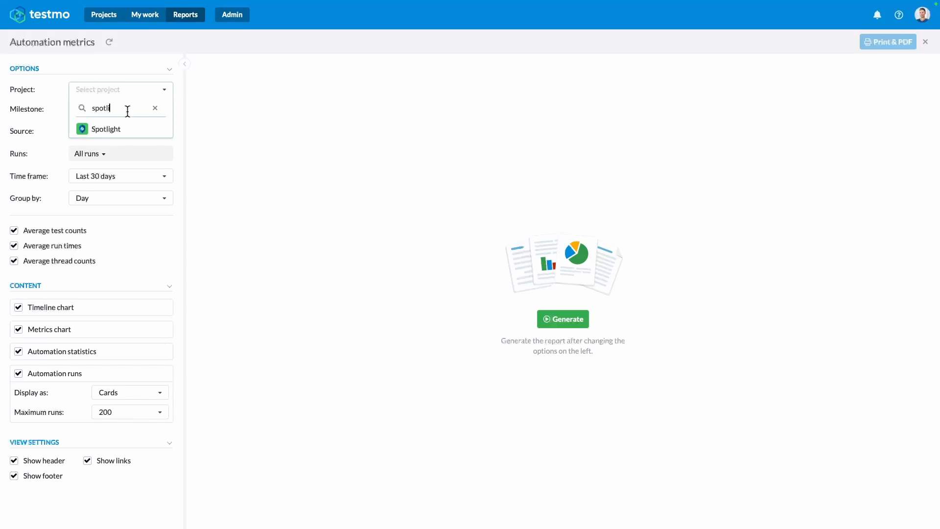
click(126, 130)
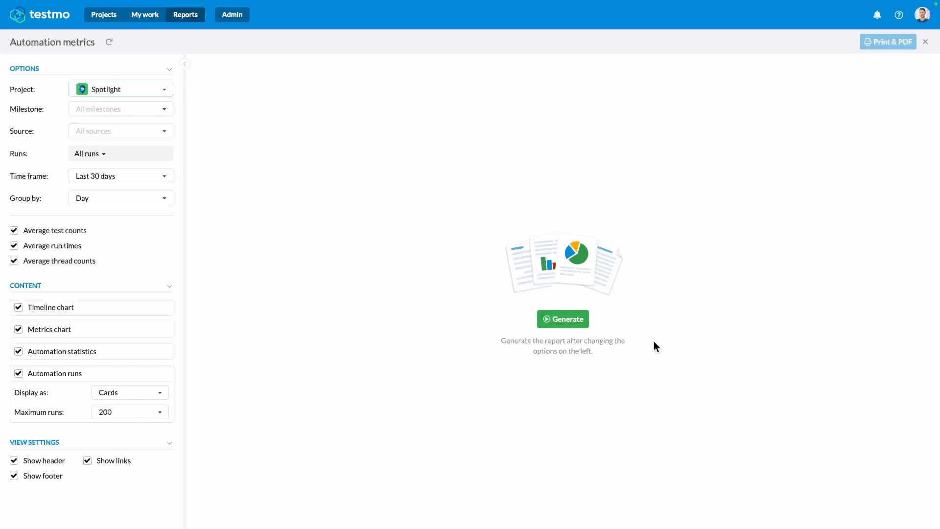
click(561, 321)
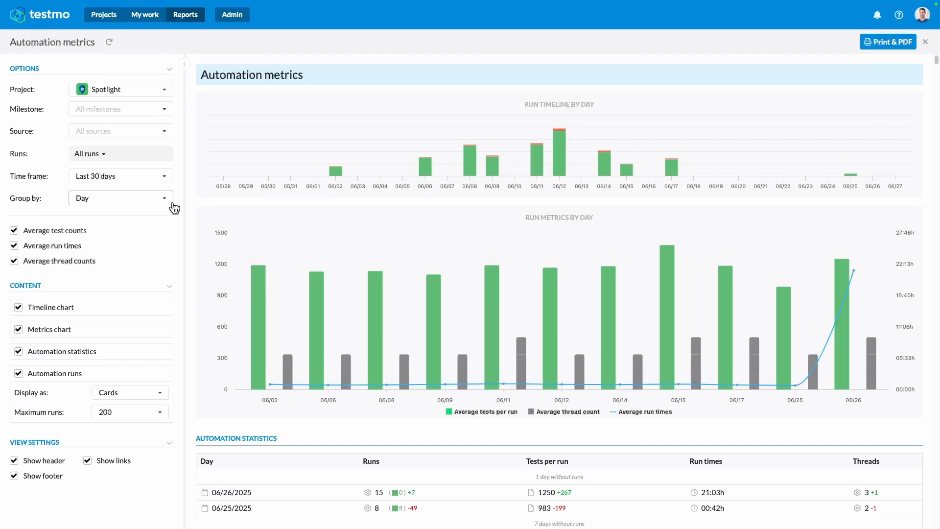
click(101, 116)
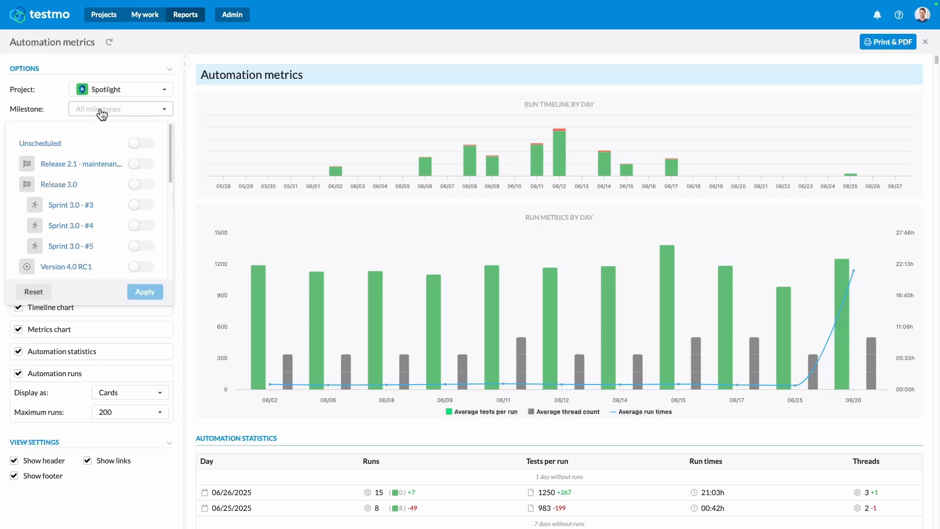
click(141, 165)
click(147, 185)
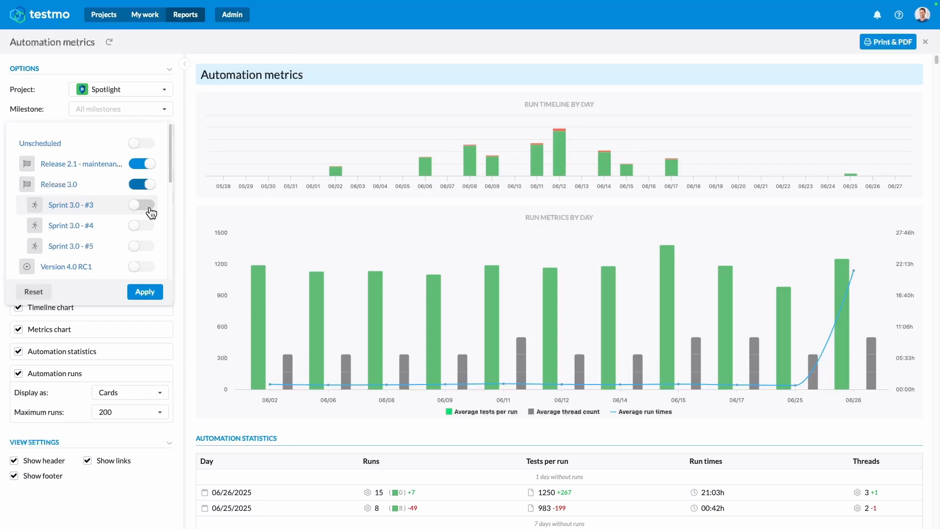
click(150, 208)
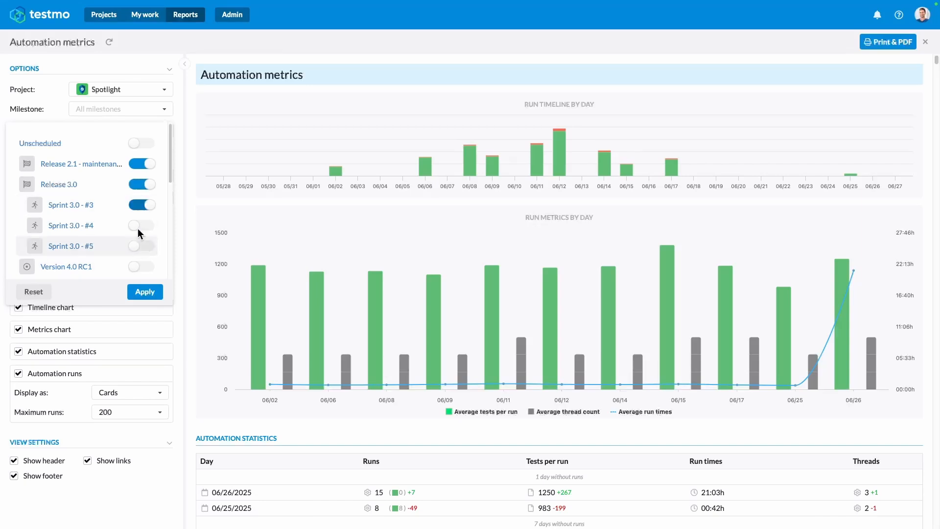
click(129, 203)
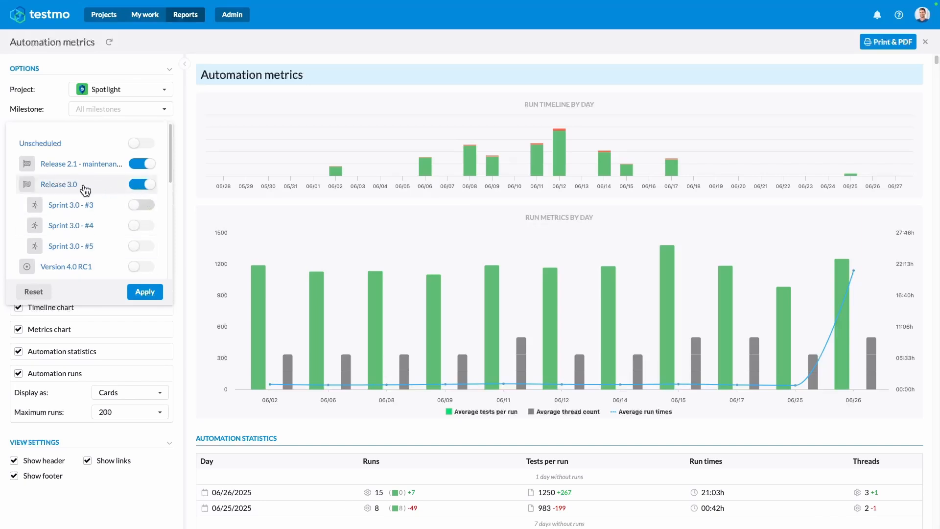
click(143, 206)
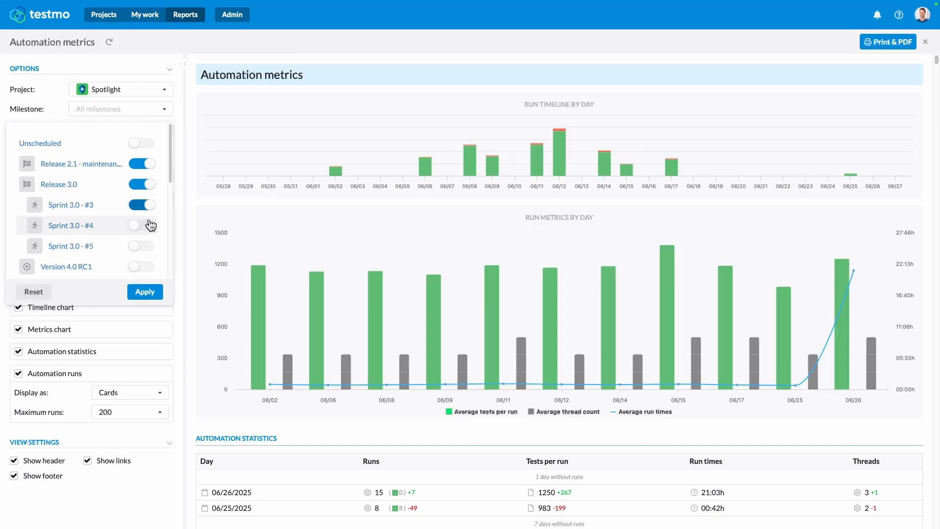
click(150, 225)
click(144, 246)
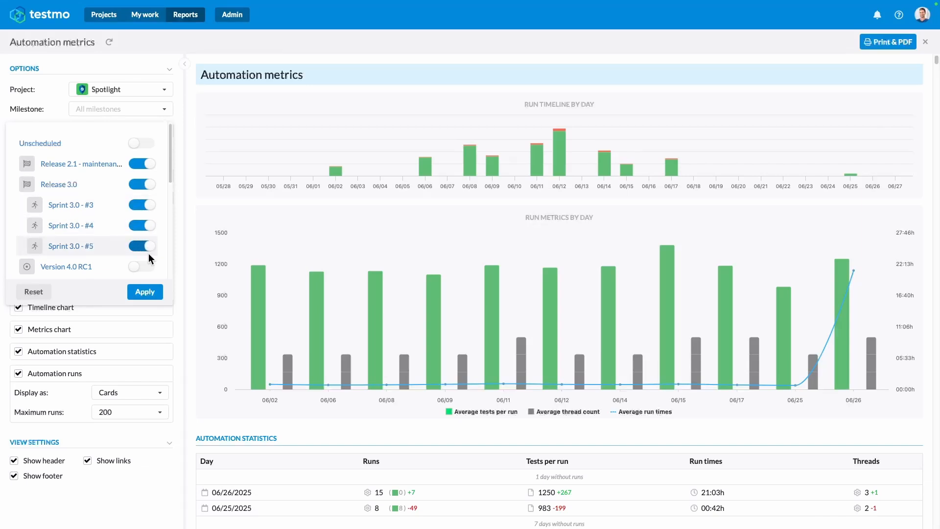
click(49, 291)
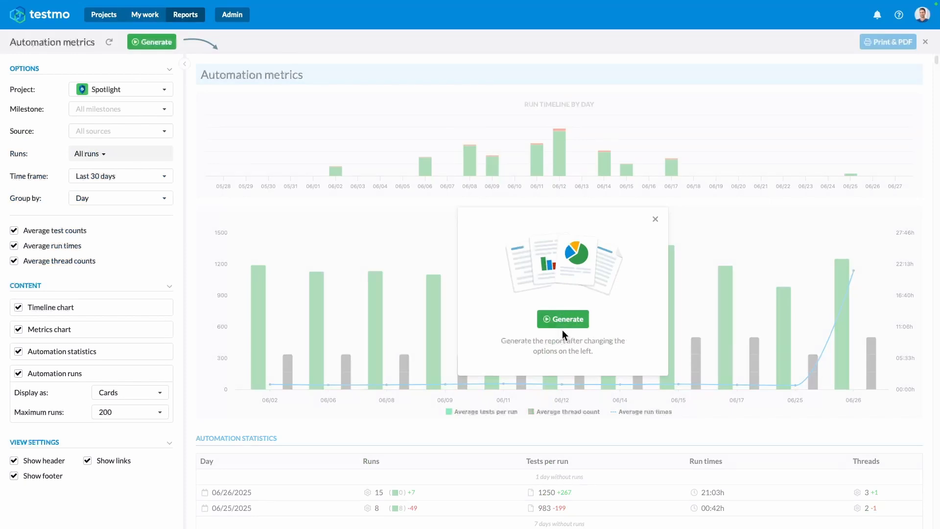
click(563, 321)
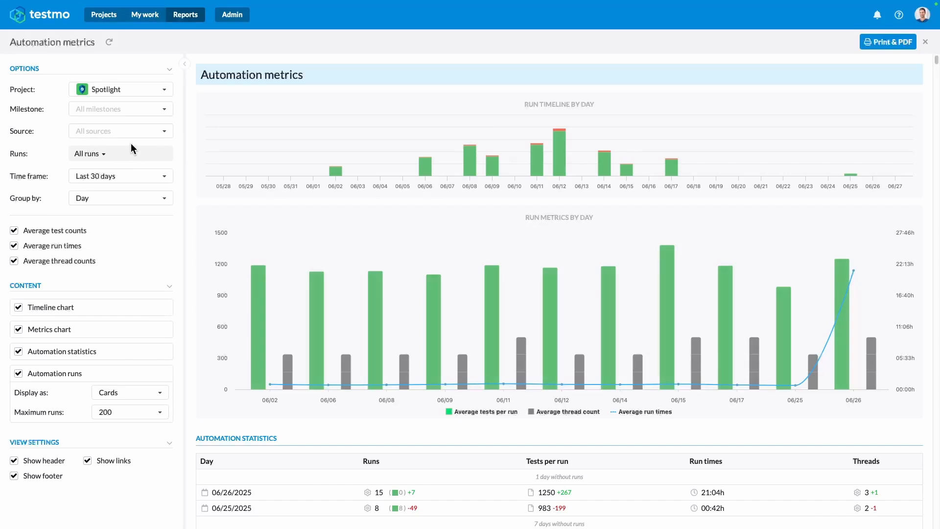
Limit the report to the backend-api and frontend-selenium sources and regenerate it.
click(137, 130)
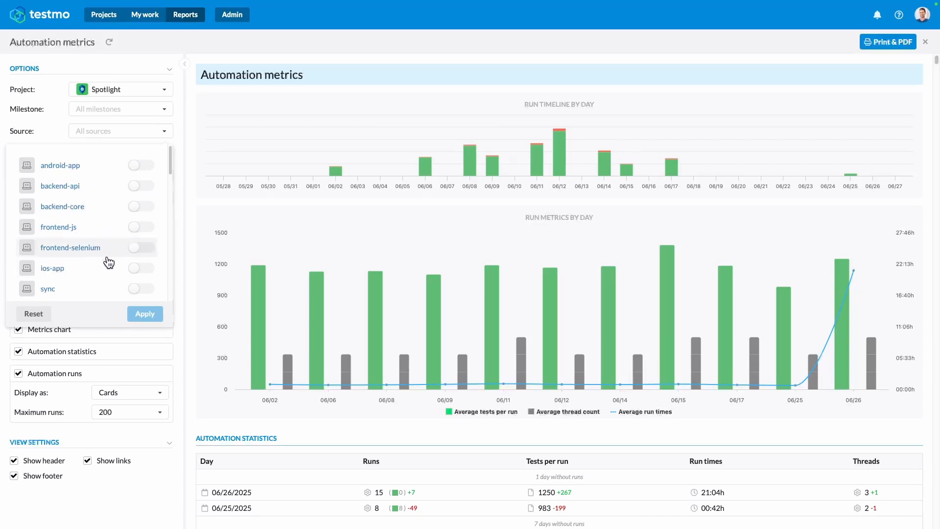
click(139, 247)
click(141, 186)
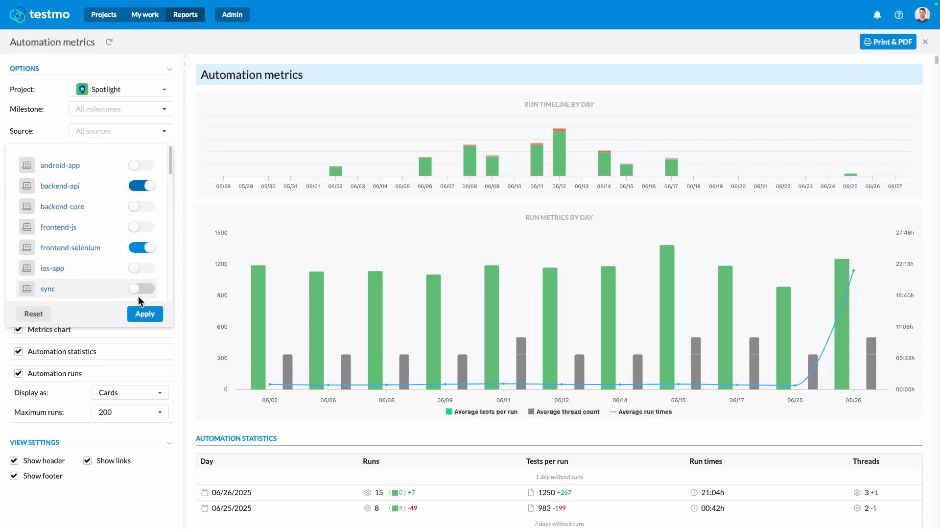
click(142, 312)
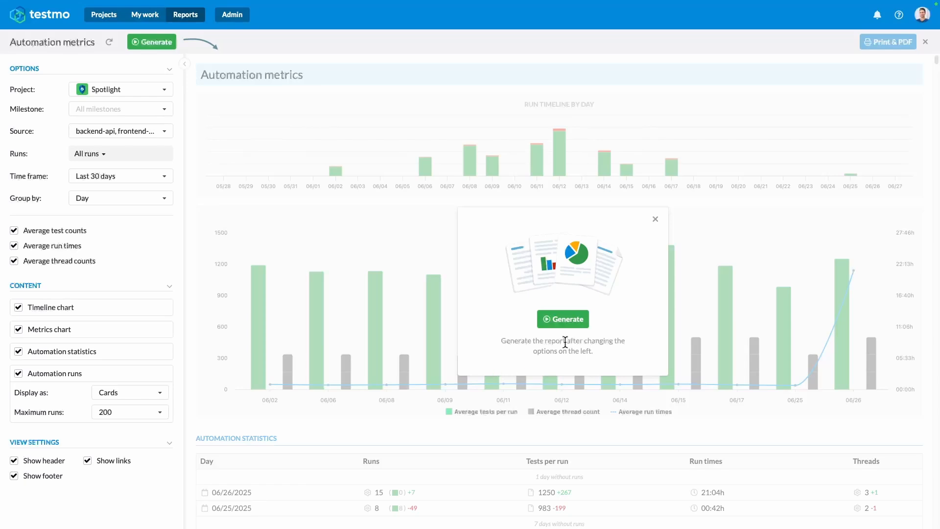
click(554, 321)
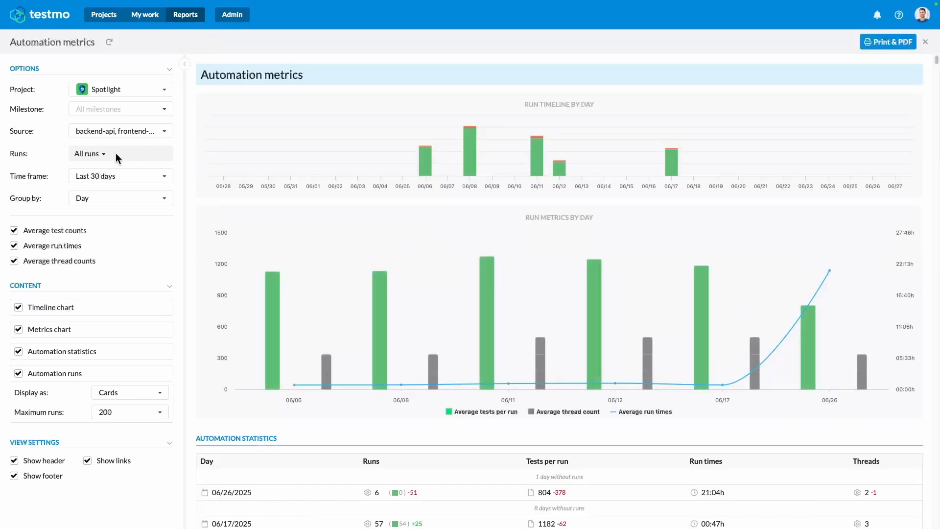
Restrict the report to all failed runs and regenerate it.
click(98, 156)
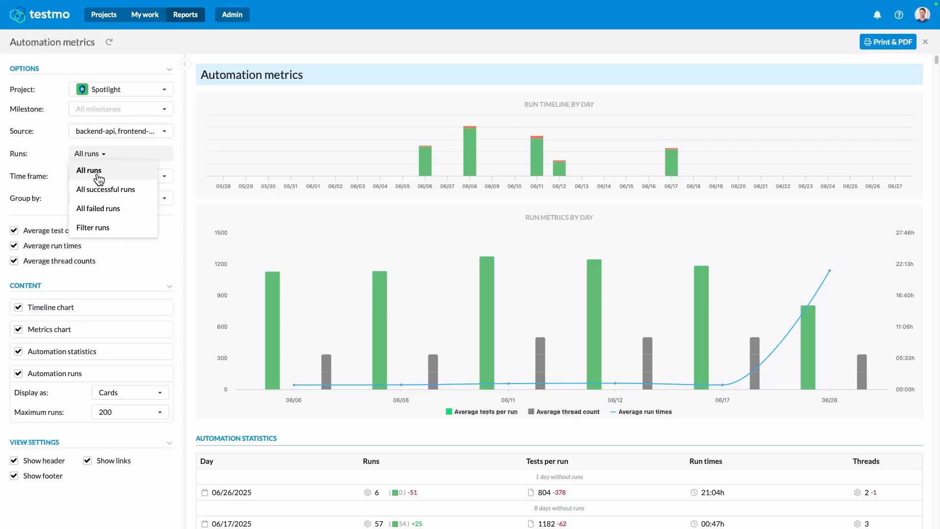
click(114, 210)
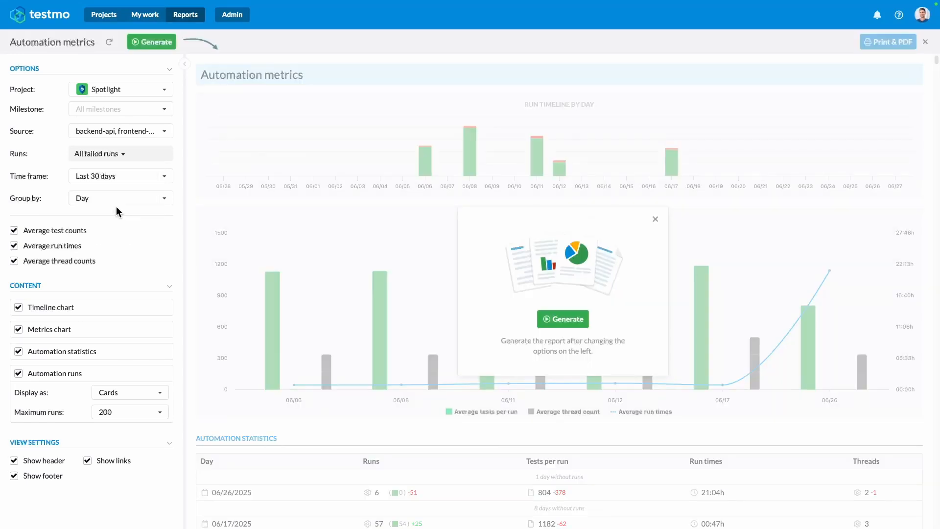
click(564, 319)
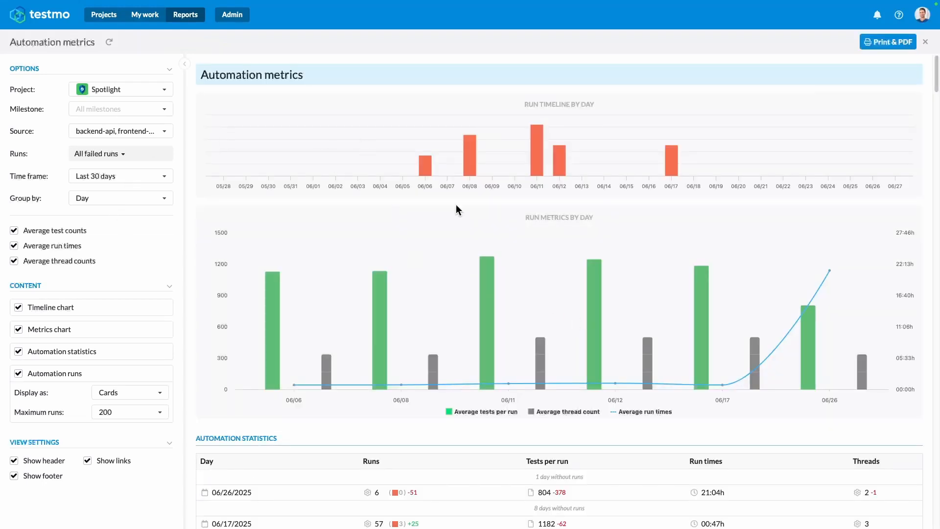
Switch the report's run selection to Filter runs.
click(122, 154)
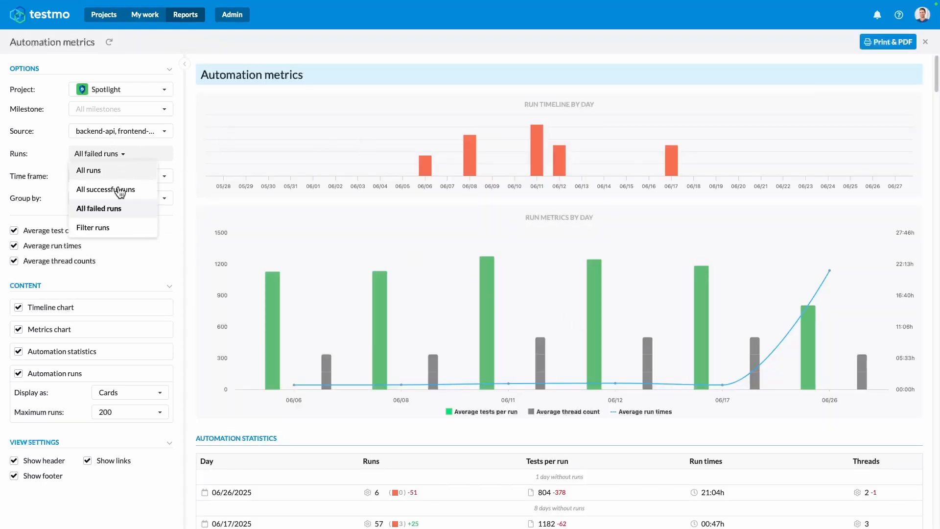
click(129, 232)
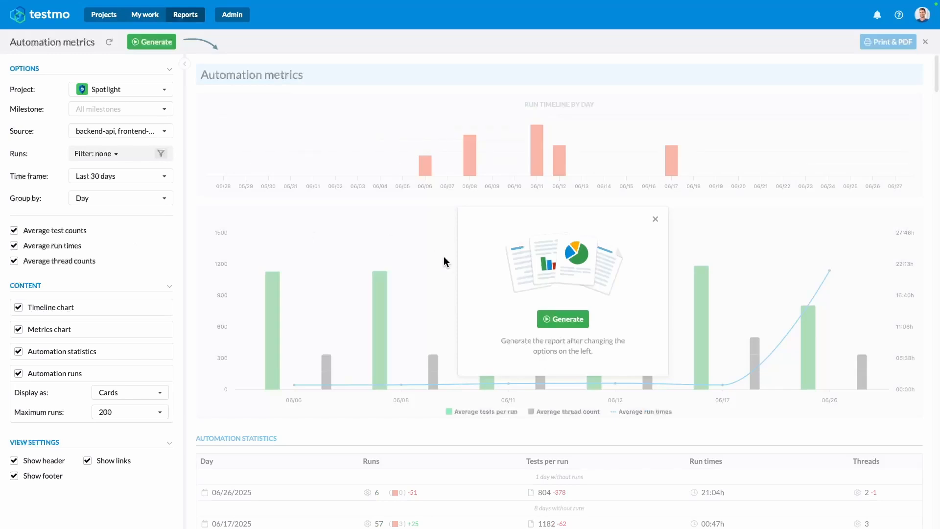
click(160, 155)
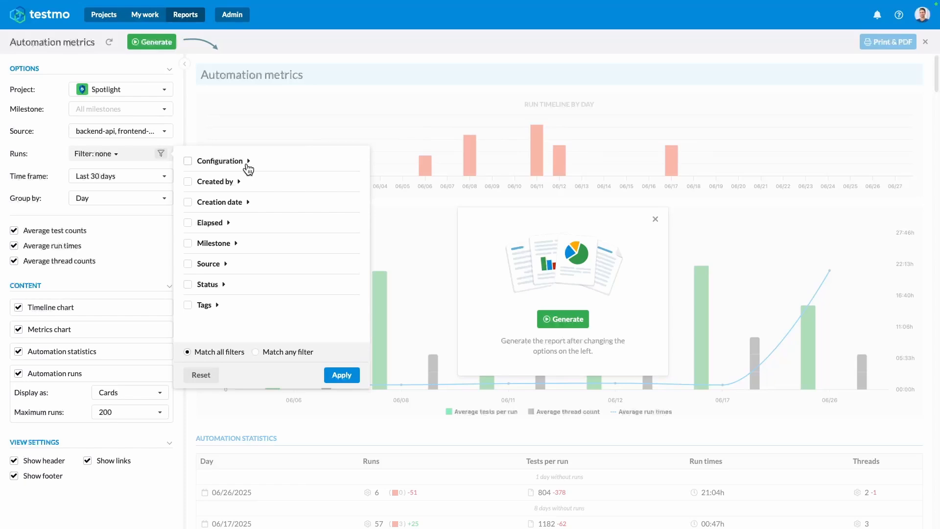
click(245, 204)
click(248, 221)
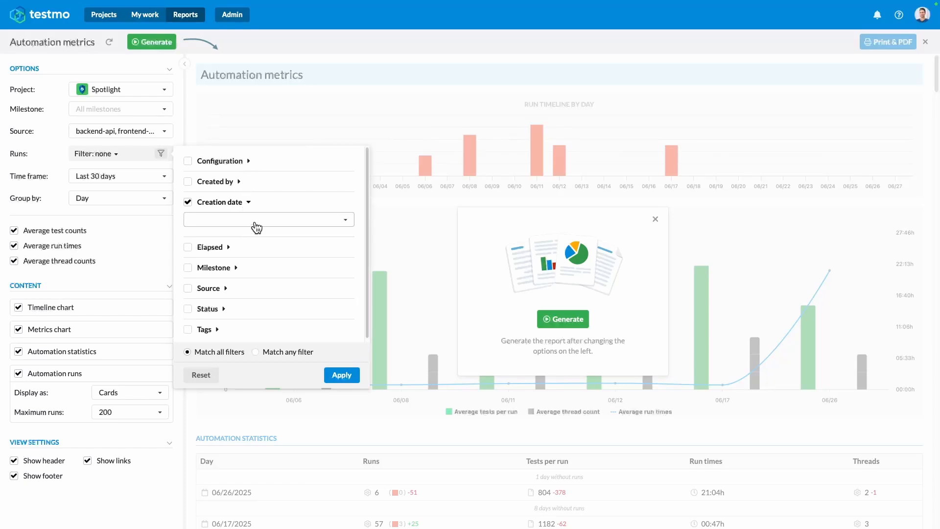
scroll(264, 291, down, 3)
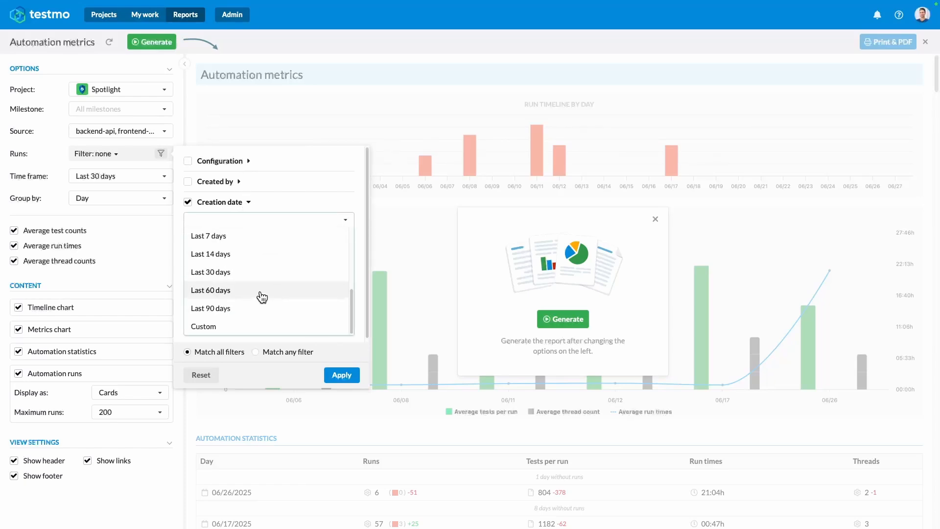
click(282, 325)
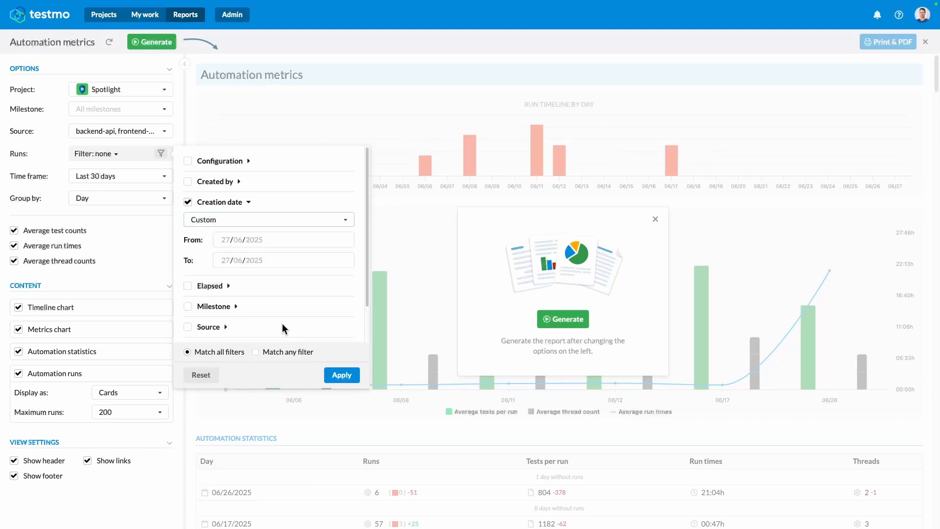
click(188, 122)
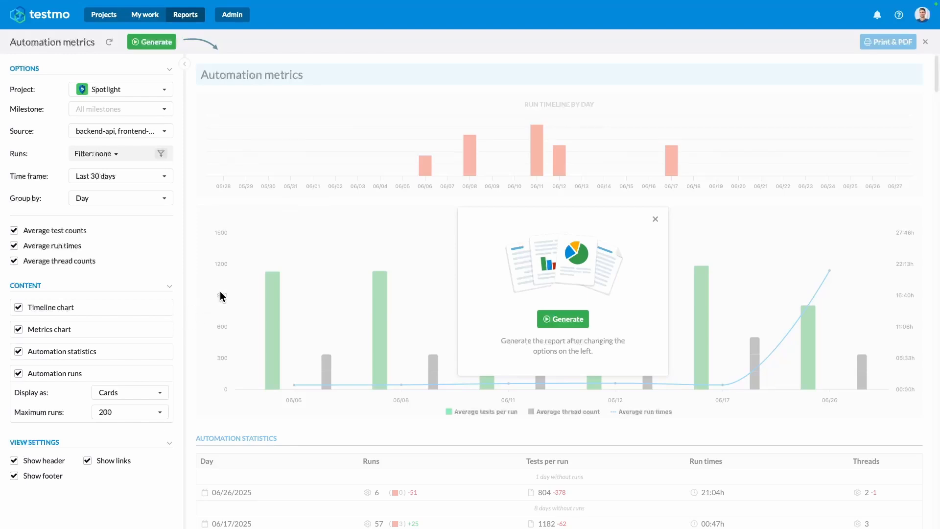
Regenerate the report with the time frame set to Last 90 days and the results grouped by week.
click(539, 319)
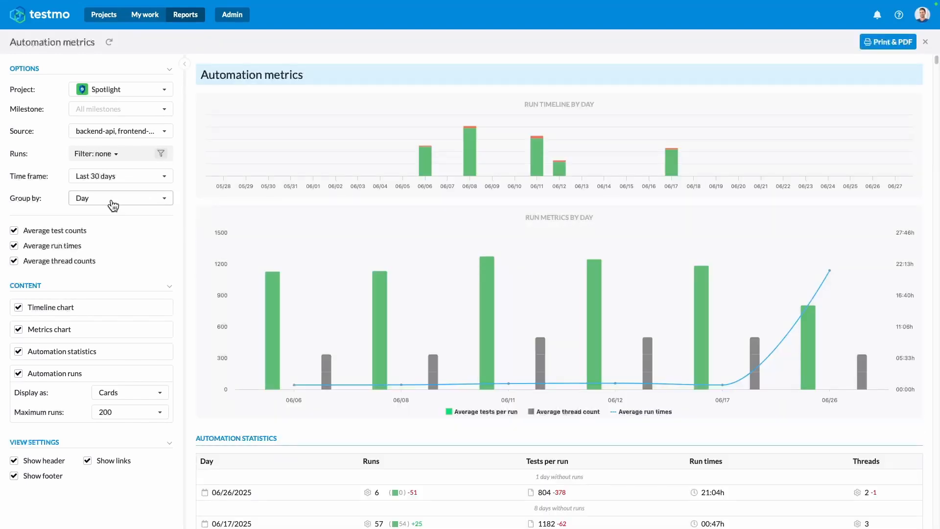
click(116, 177)
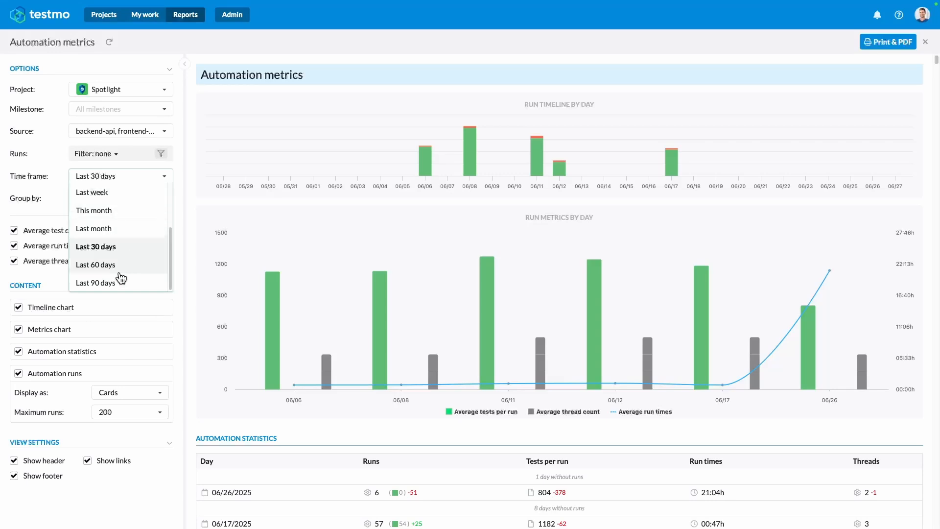
click(124, 285)
click(128, 201)
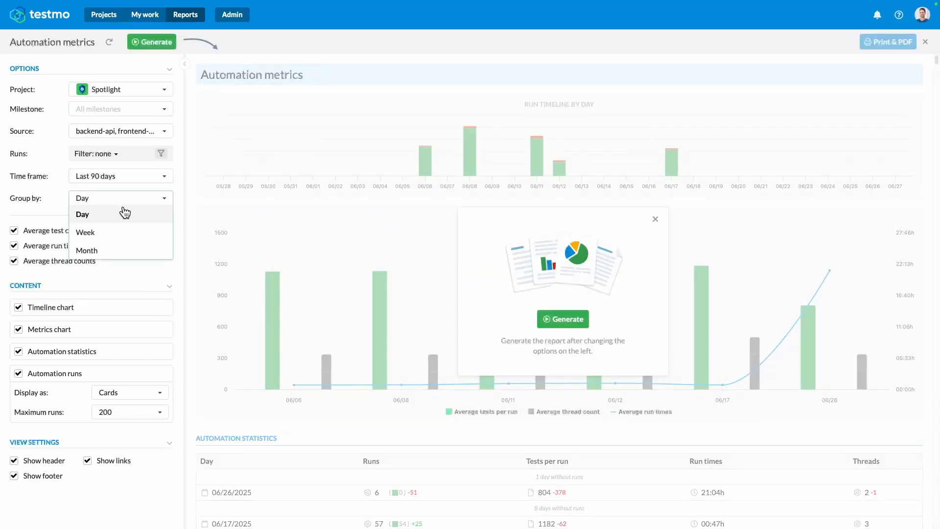
click(100, 235)
click(561, 318)
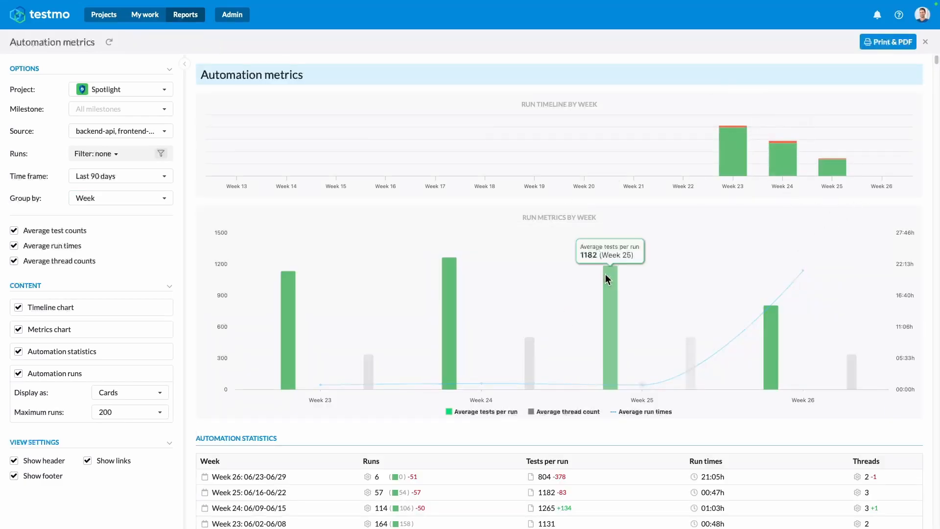
scroll(606, 275, down, 4)
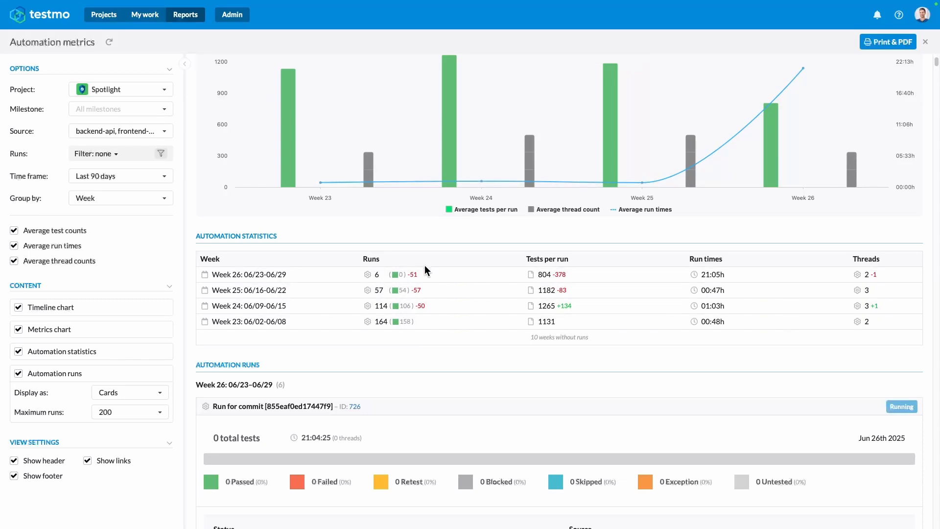
scroll(456, 265, up, 4)
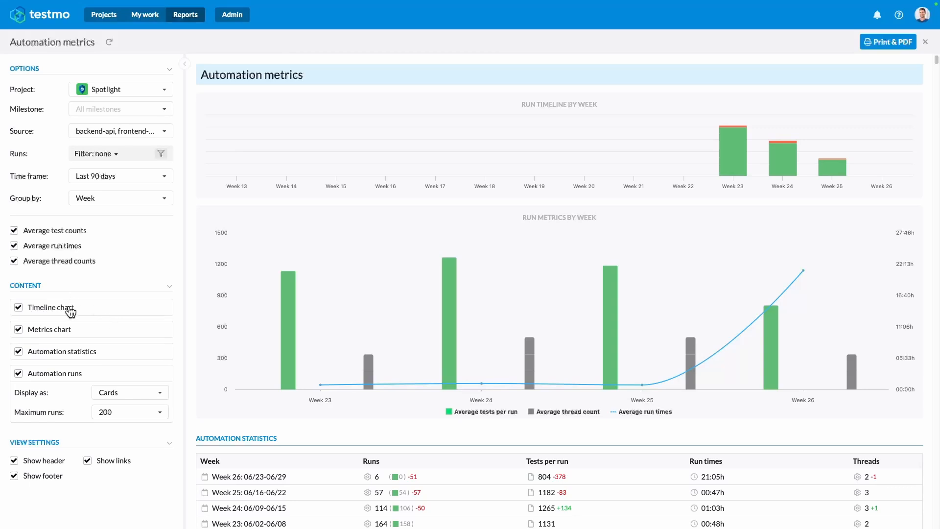
Exclude the timeline chart and the metrics chart from the report's content and regenerate it.
click(44, 310)
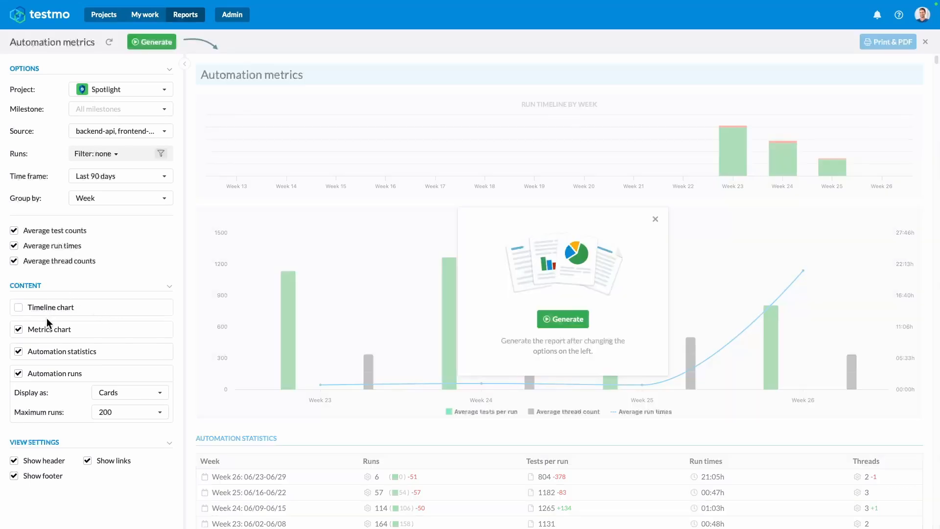
click(49, 329)
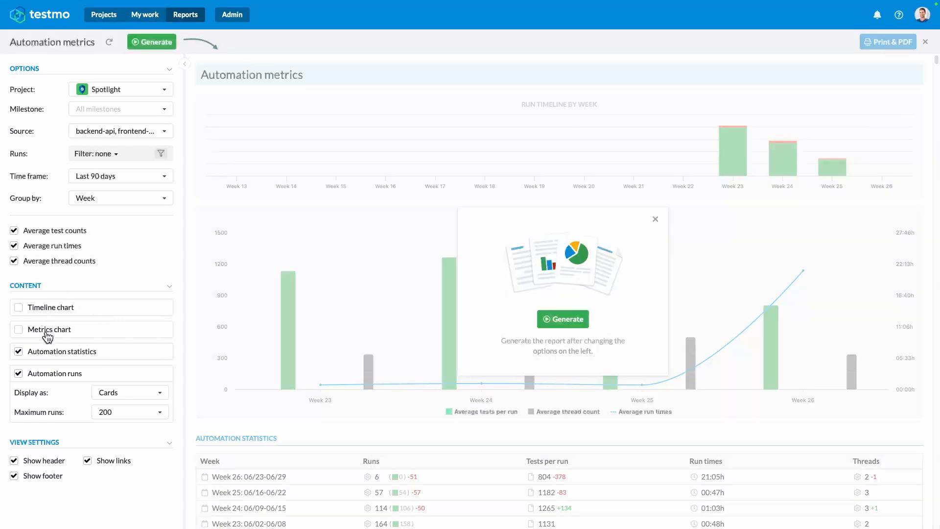
click(583, 325)
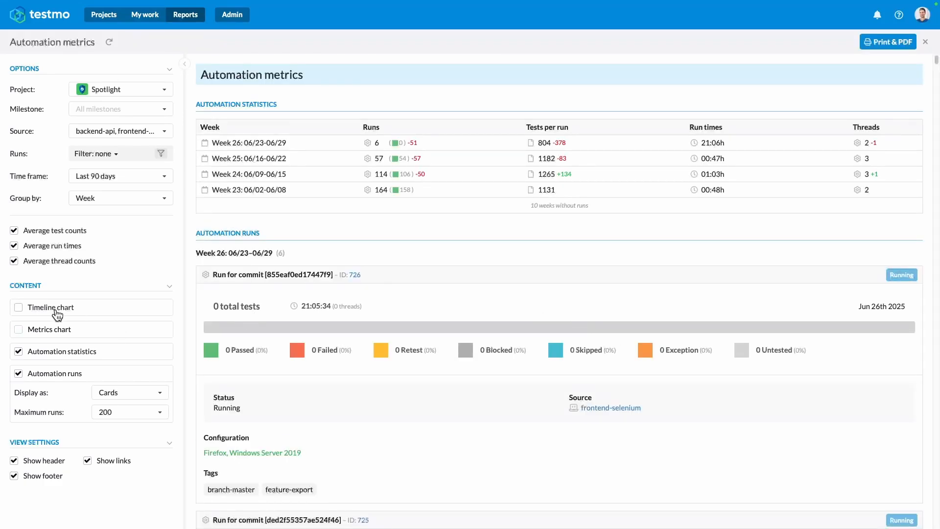
Include the timeline chart and the metrics chart in the report again and regenerate it.
click(56, 312)
click(55, 331)
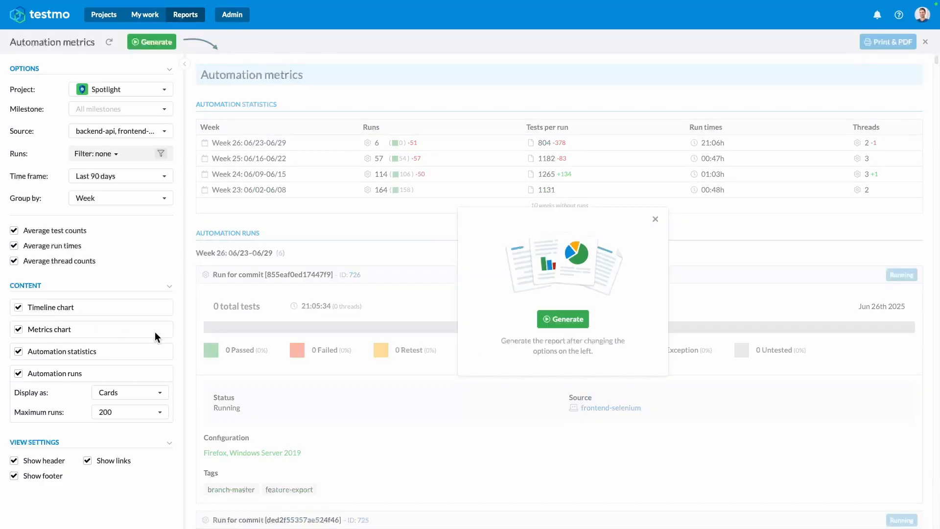
click(576, 319)
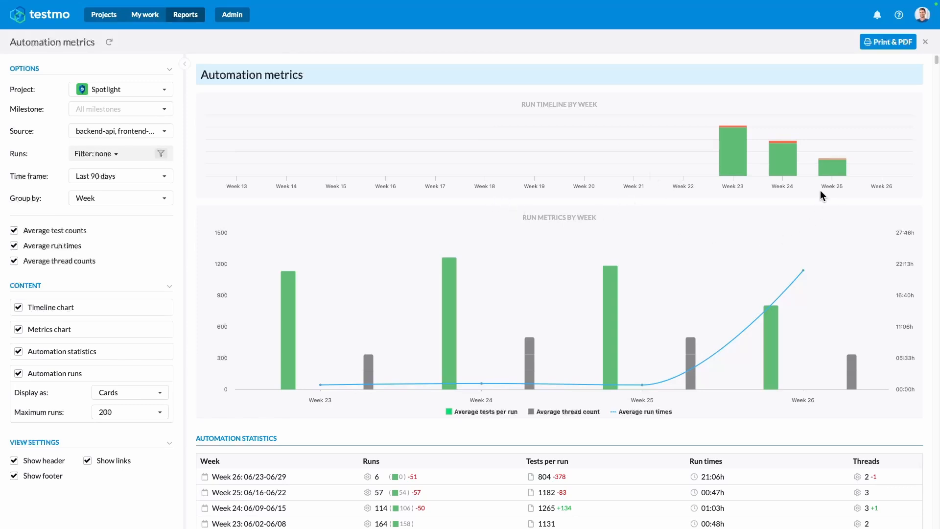
Group the report's results by day, regenerate it and check the daily bars in the run timeline.
click(123, 202)
click(124, 214)
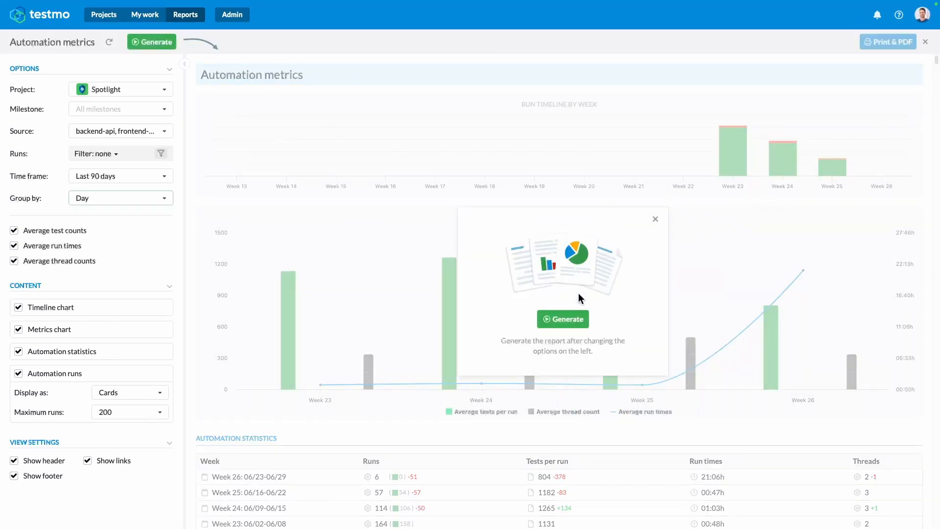
click(563, 319)
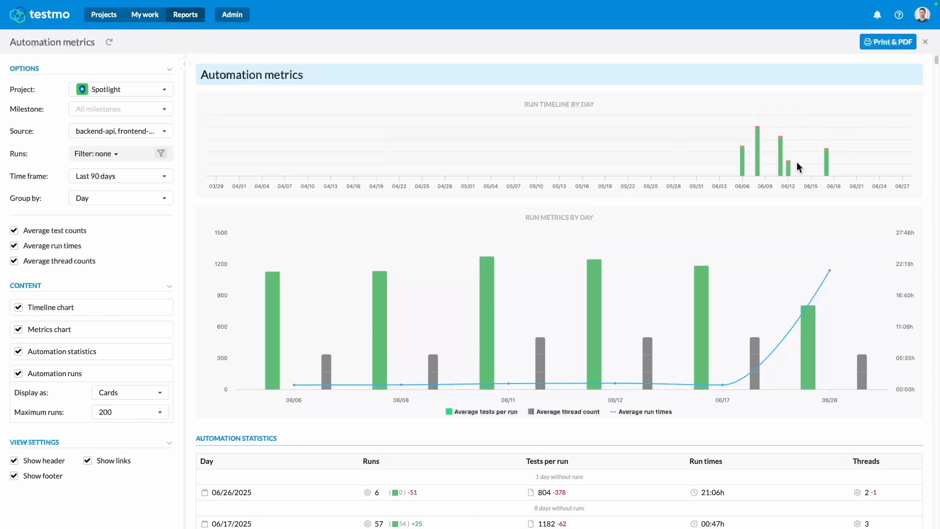
mouse_move(758, 178)
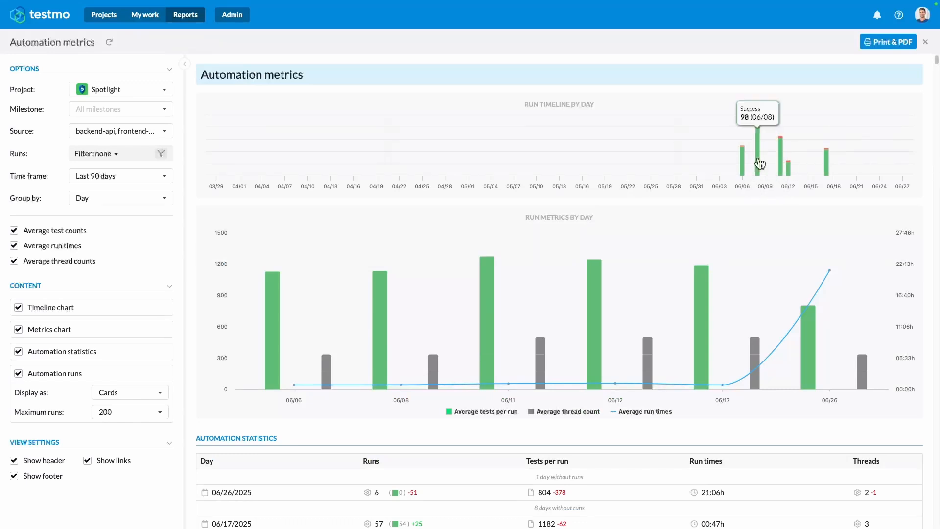
mouse_move(785, 147)
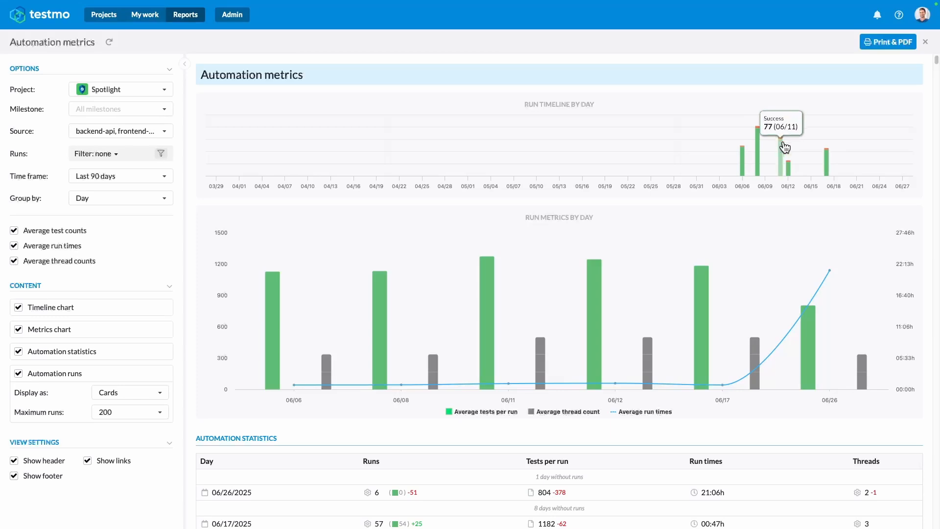
Set the report's time frame to Last 30 days and regenerate it.
click(160, 182)
click(161, 247)
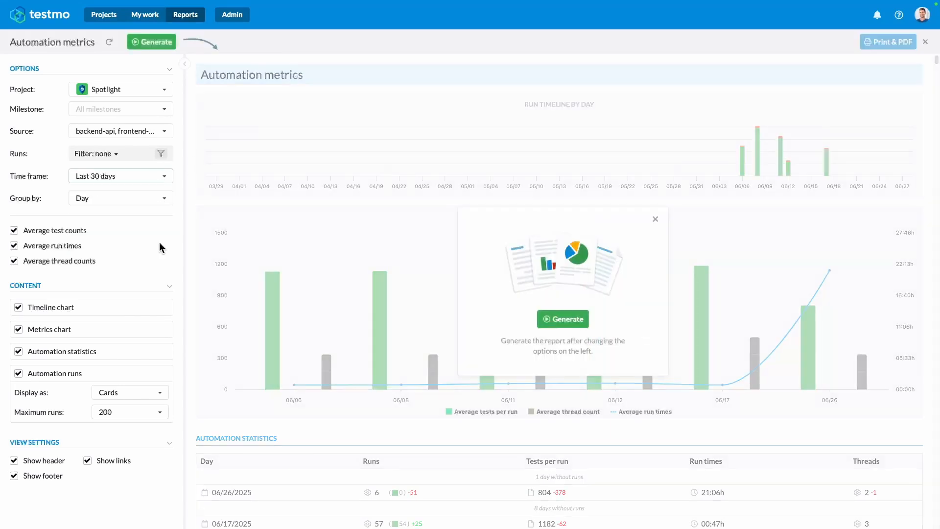
click(560, 319)
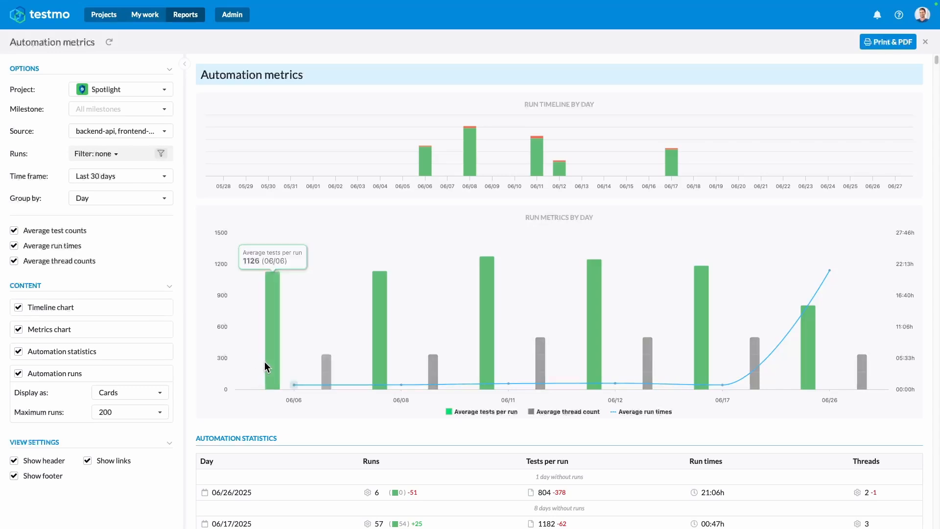
Examine the average tests per run, thread counts and run times for individual days in the run metrics chart.
mouse_move(267, 347)
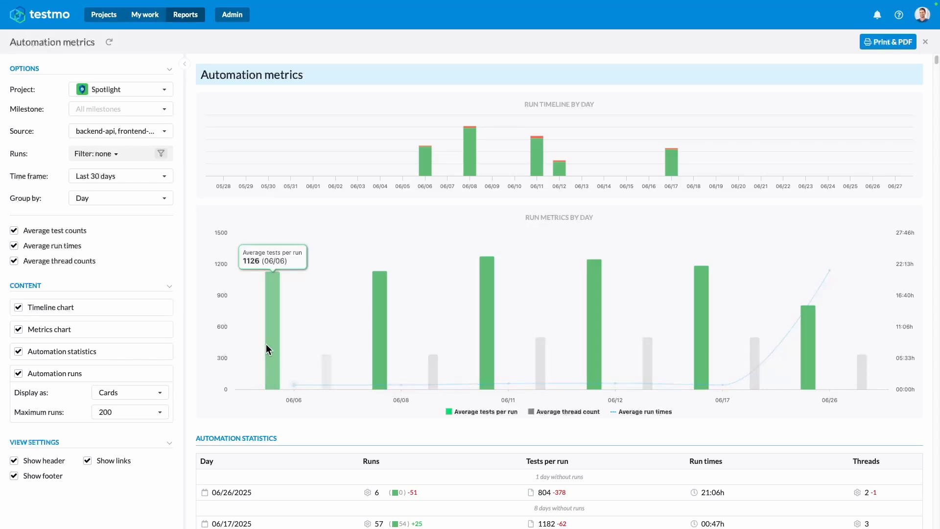
mouse_move(327, 362)
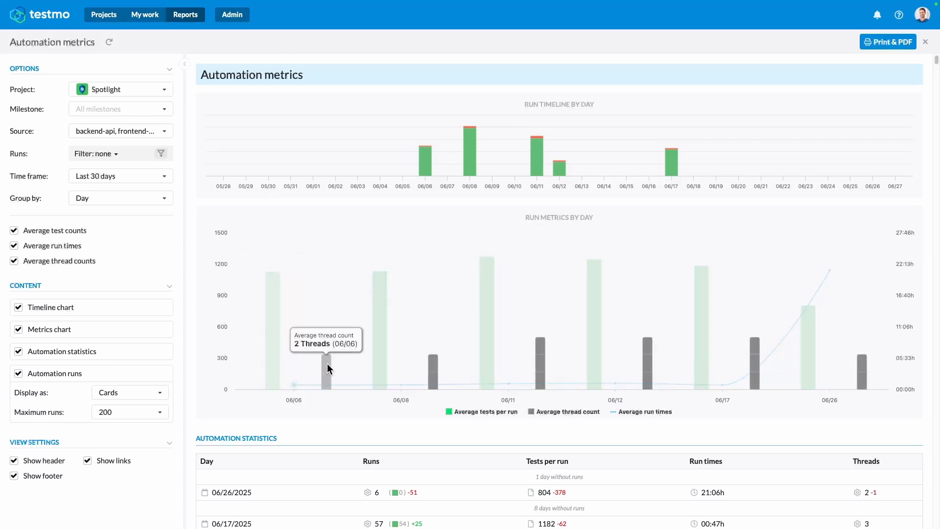
mouse_move(415, 388)
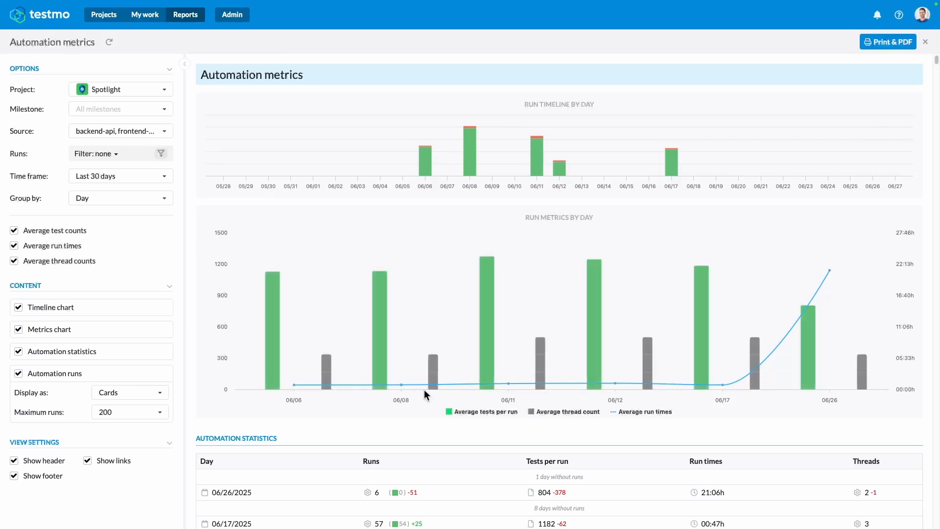
mouse_move(463, 386)
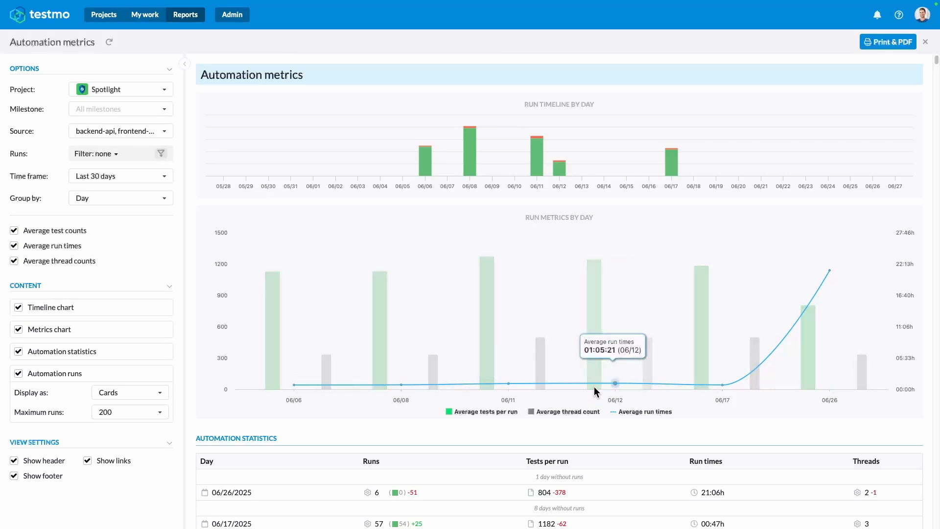
mouse_move(707, 383)
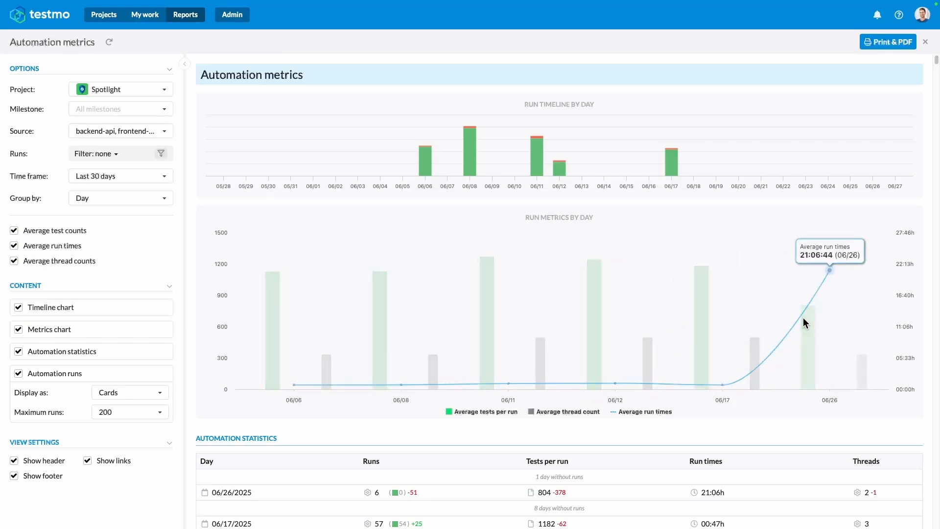
mouse_move(616, 385)
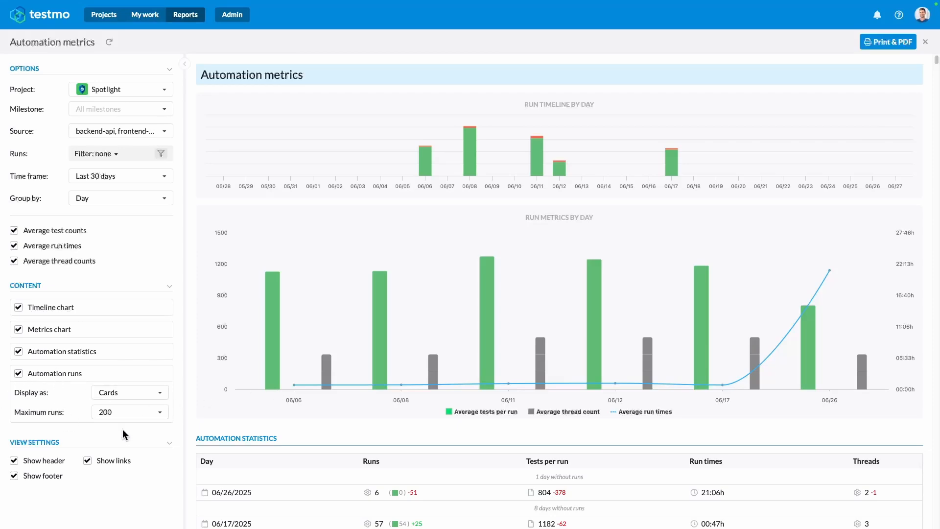
Look through the automation run cards, checking each run's test results, status, source, configuration, tags and threads.
scroll(283, 433, down, 1)
scroll(283, 433, down, 10)
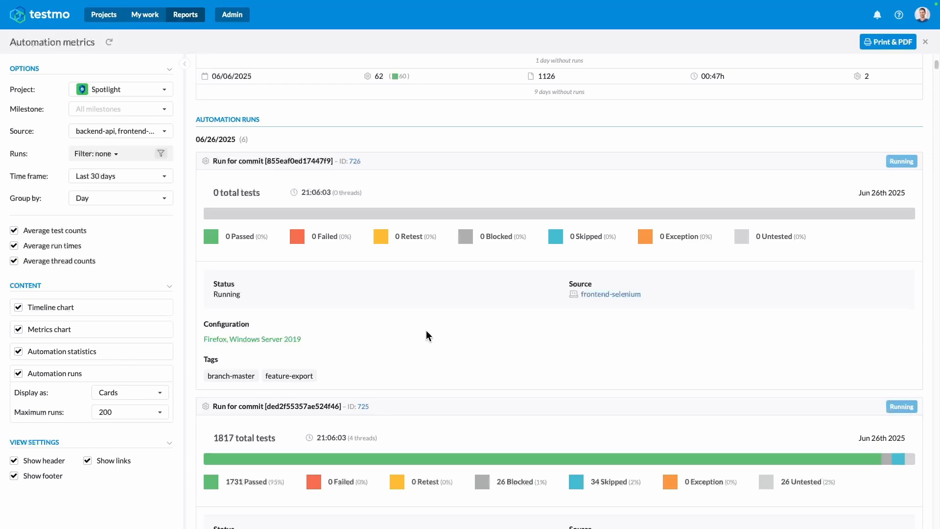
scroll(473, 345, down, 10)
scroll(474, 343, down, 15)
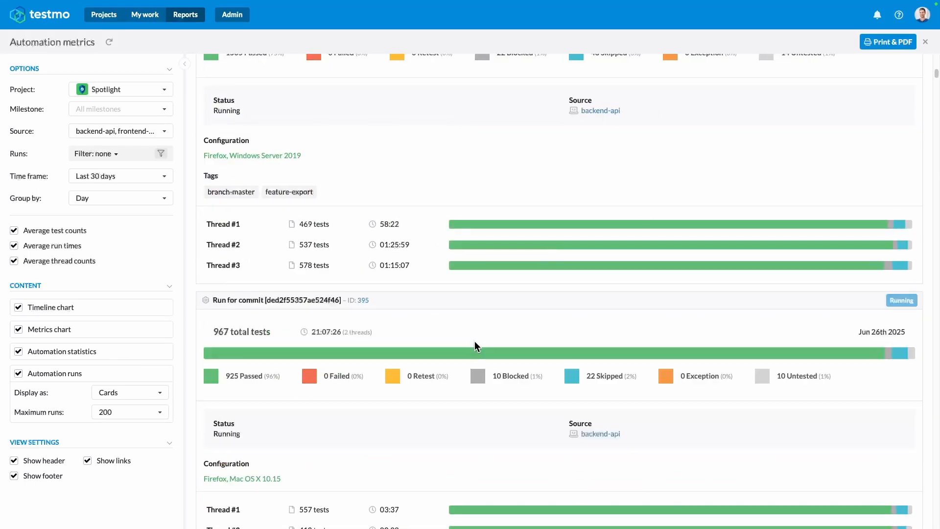
scroll(477, 333, up, 3)
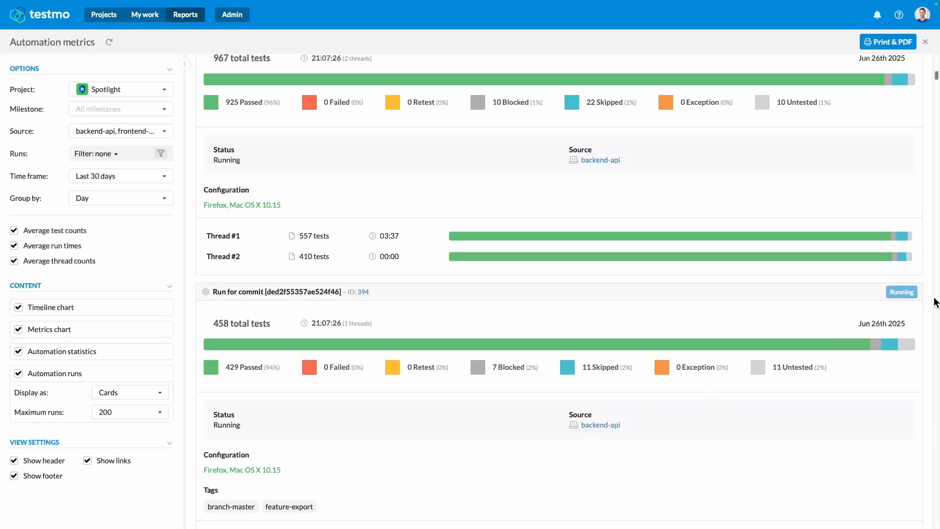
scroll(896, 314, down, 1)
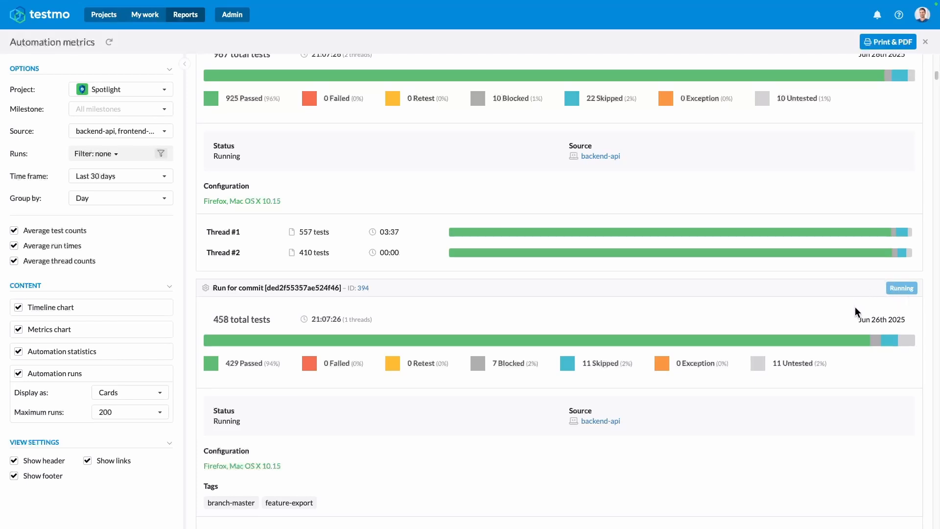
scroll(855, 309, down, 5)
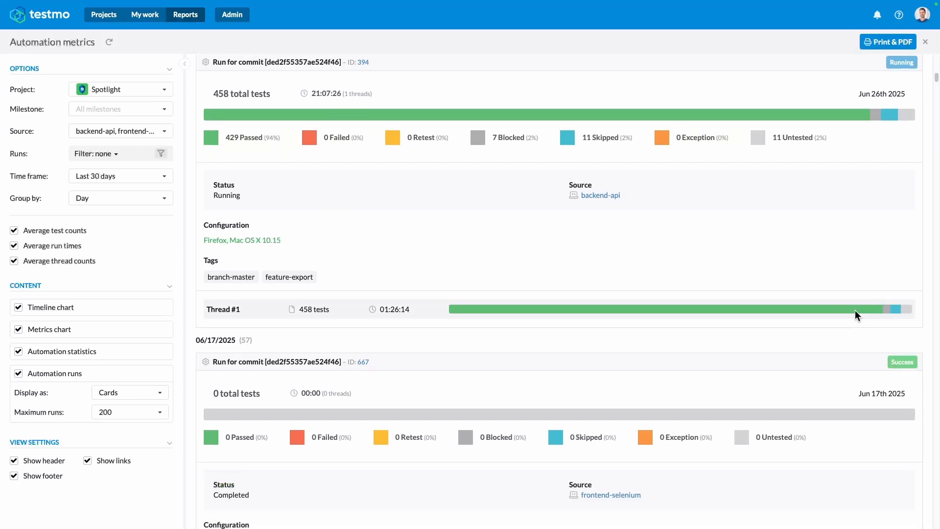
scroll(855, 310, down, 3)
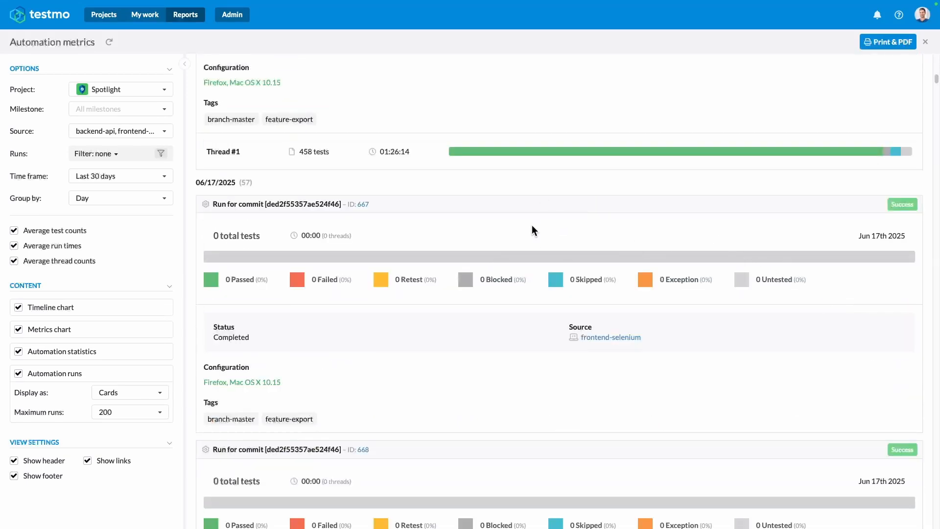
scroll(713, 236, down, 1)
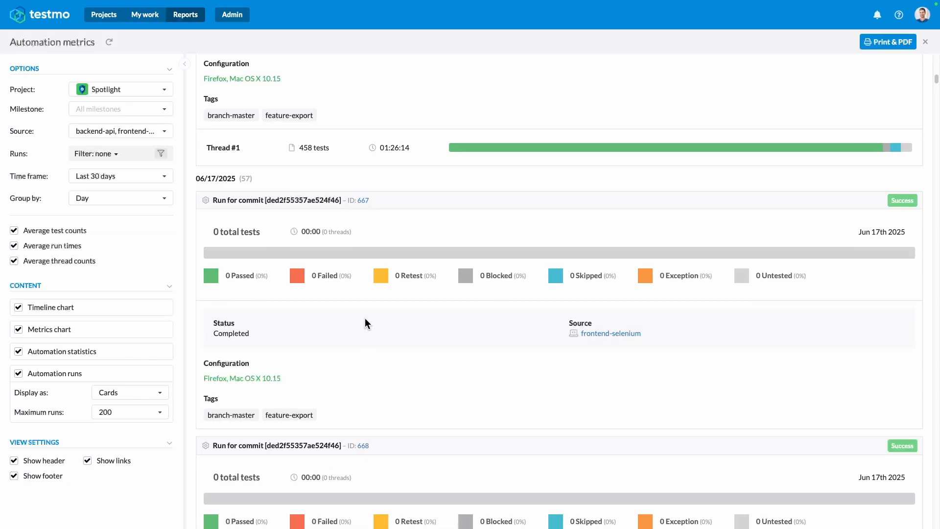
scroll(366, 320, down, 4)
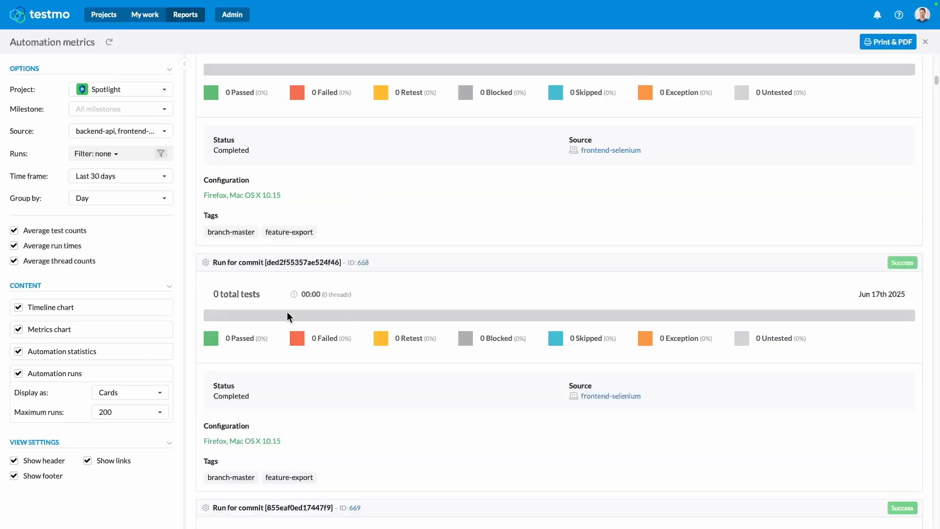
scroll(287, 313, down, 12)
scroll(276, 300, down, 3)
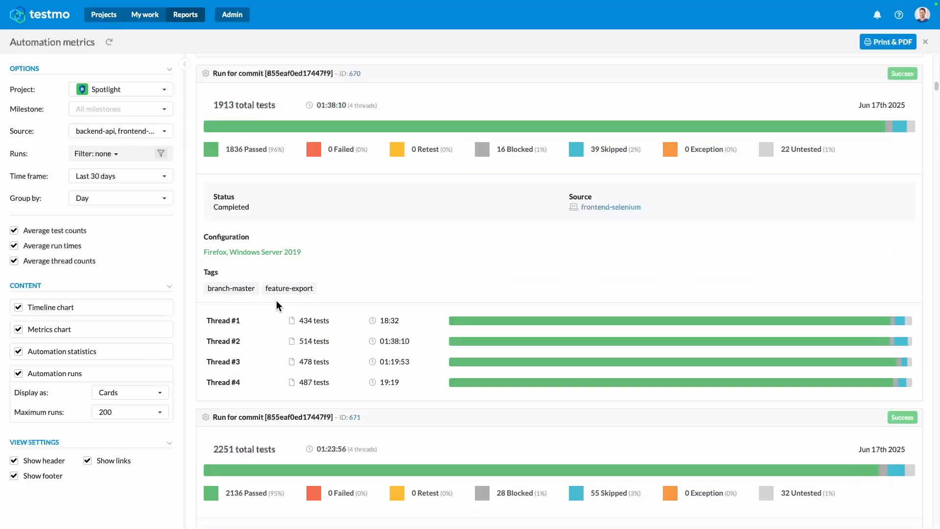
Go back up through the run cards and review the daily figures in the Automation statistics table.
scroll(293, 235, up, 1)
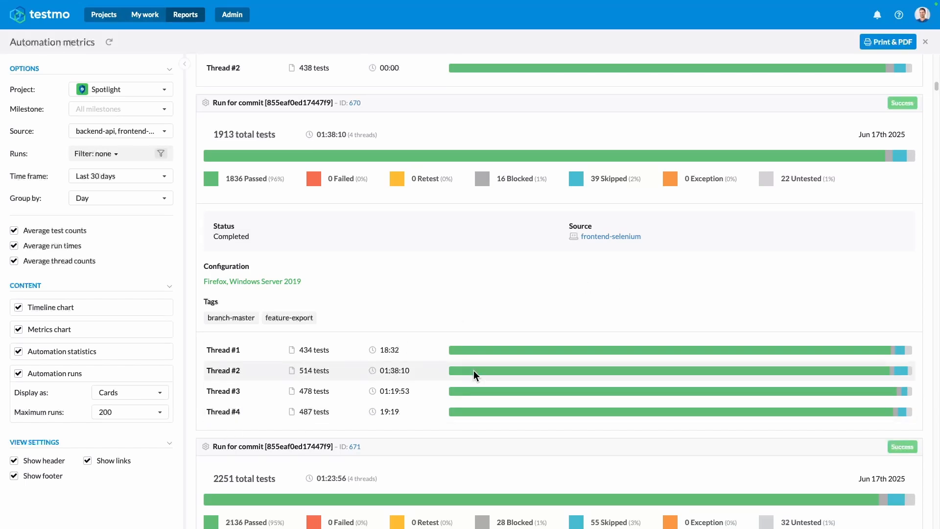
scroll(474, 370, up, 3)
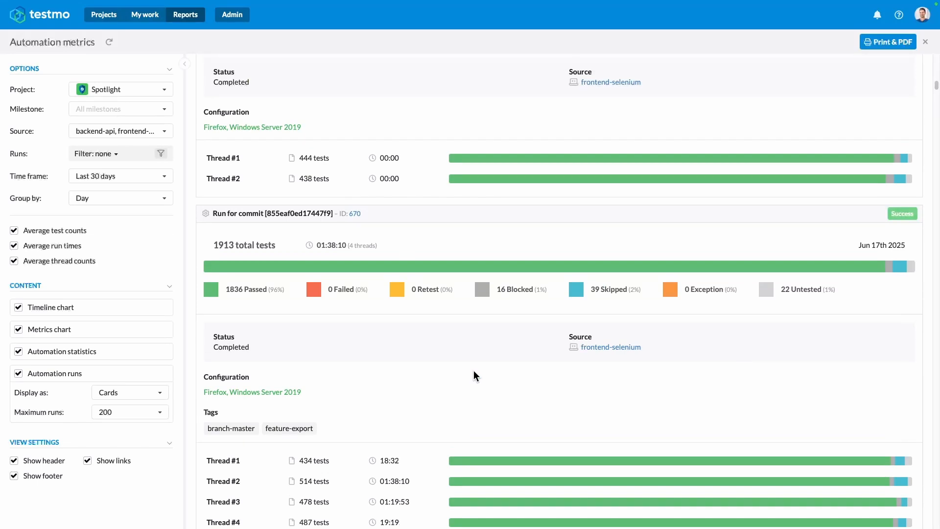
scroll(474, 372, up, 15)
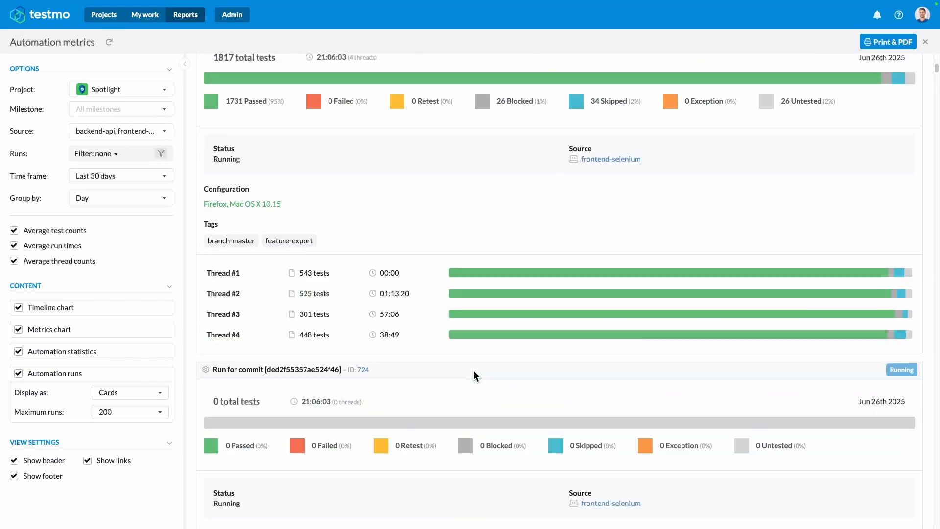
scroll(474, 370, down, 10)
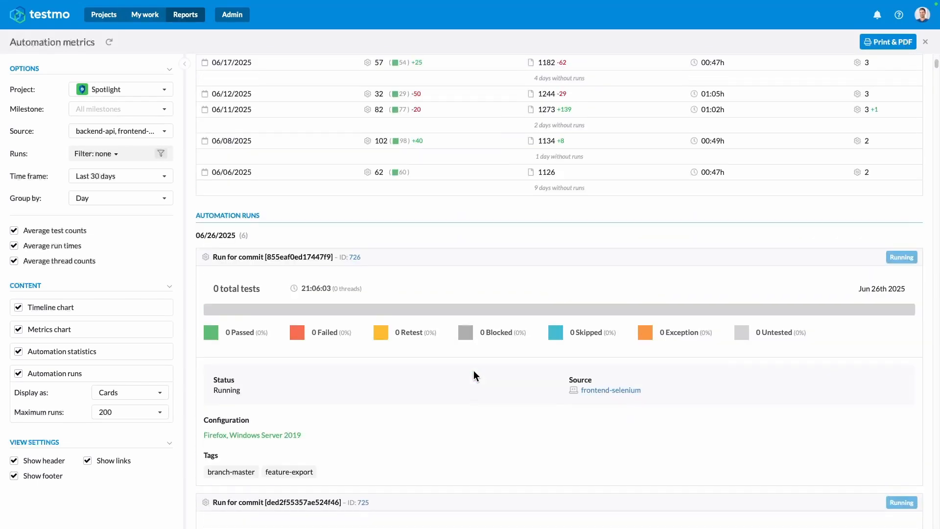
scroll(474, 371, up, 5)
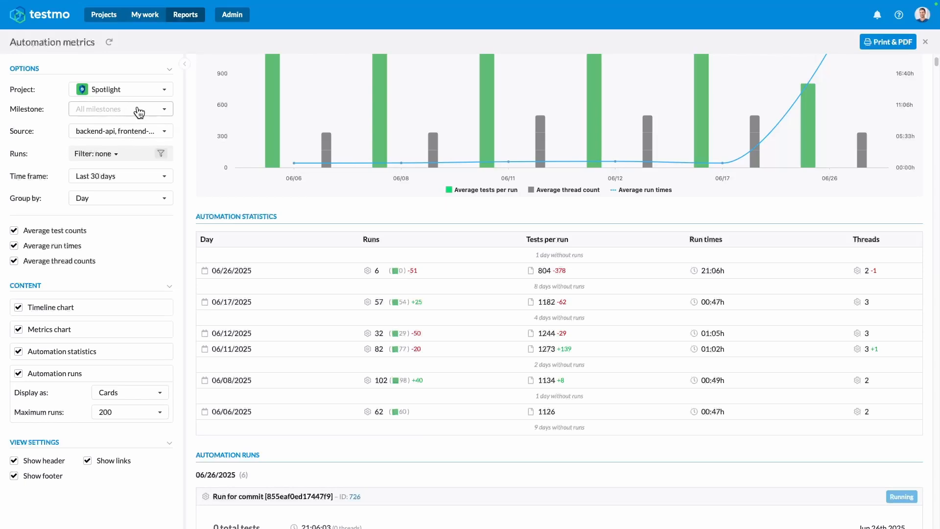
Remove backend-api from the report's sources so only frontend-selenium is applied.
click(124, 136)
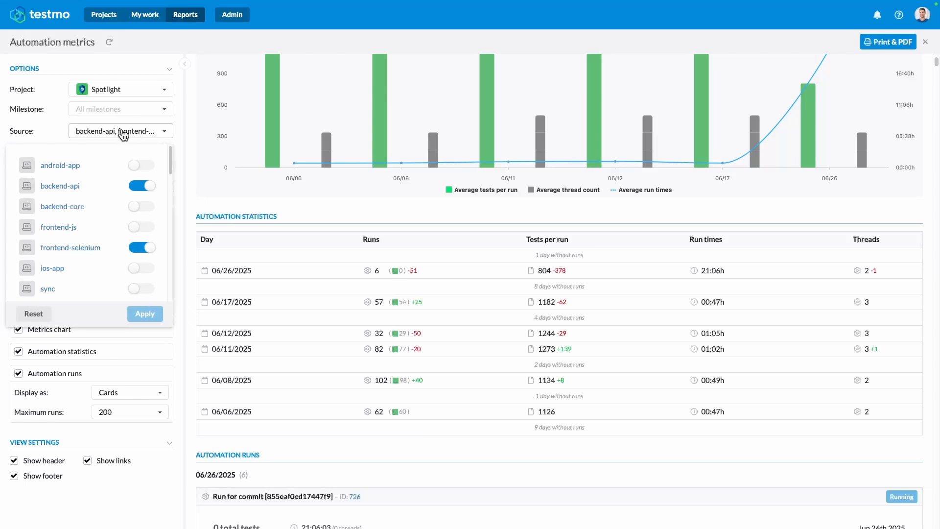
click(142, 186)
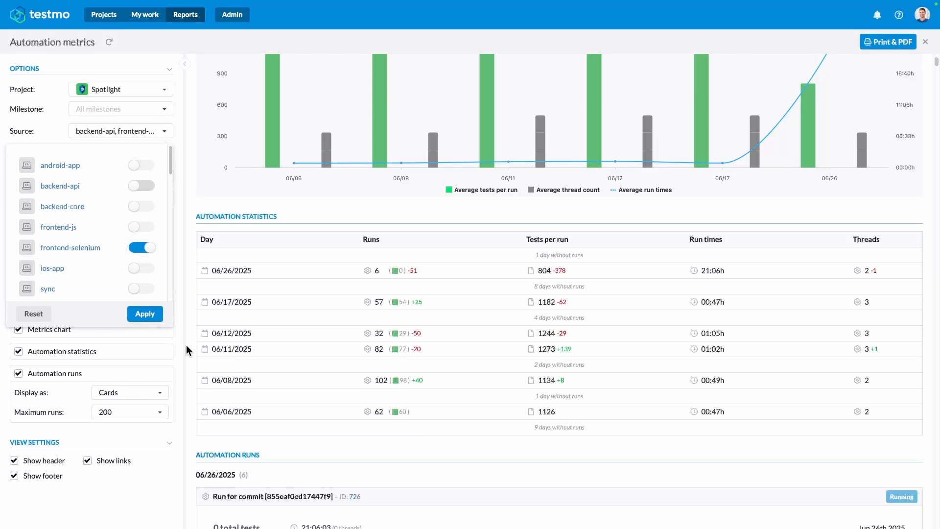
click(144, 312)
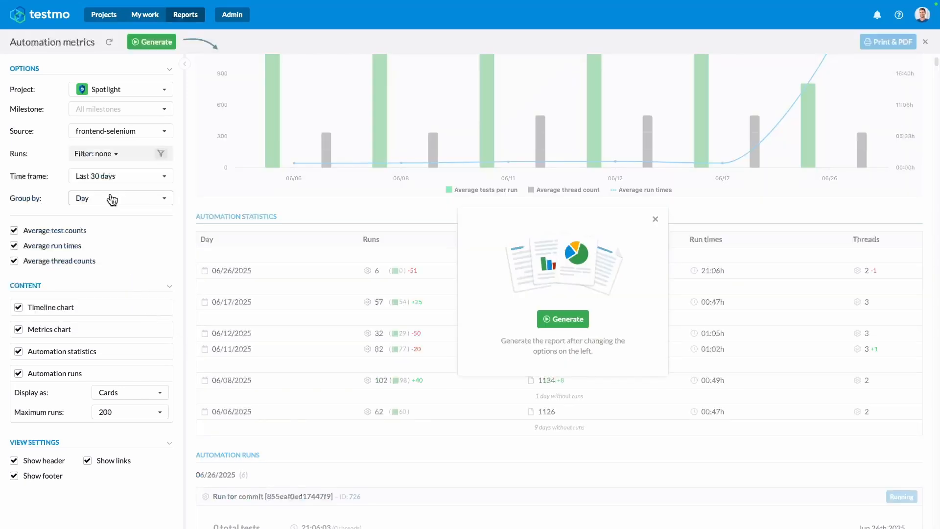
click(153, 120)
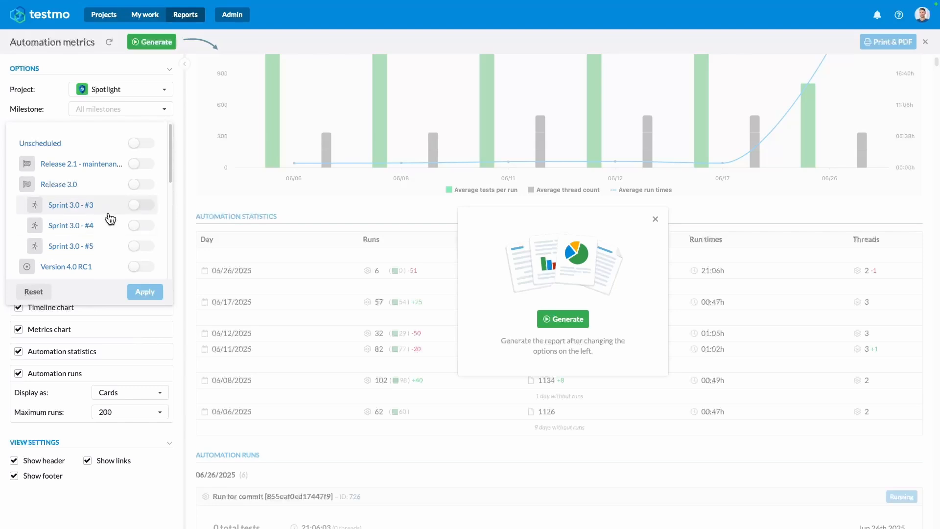
click(152, 72)
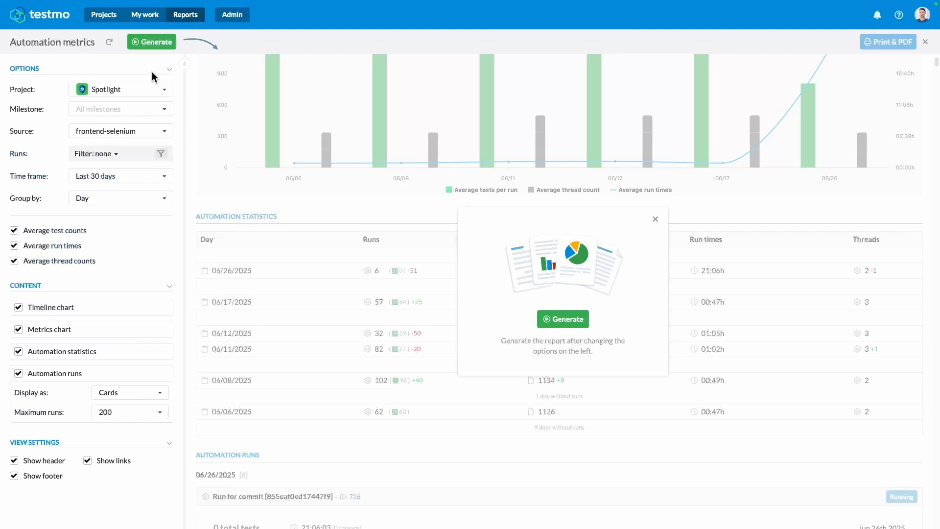
Add a creation date condition to the report's run filter and set its range to Custom.
click(161, 154)
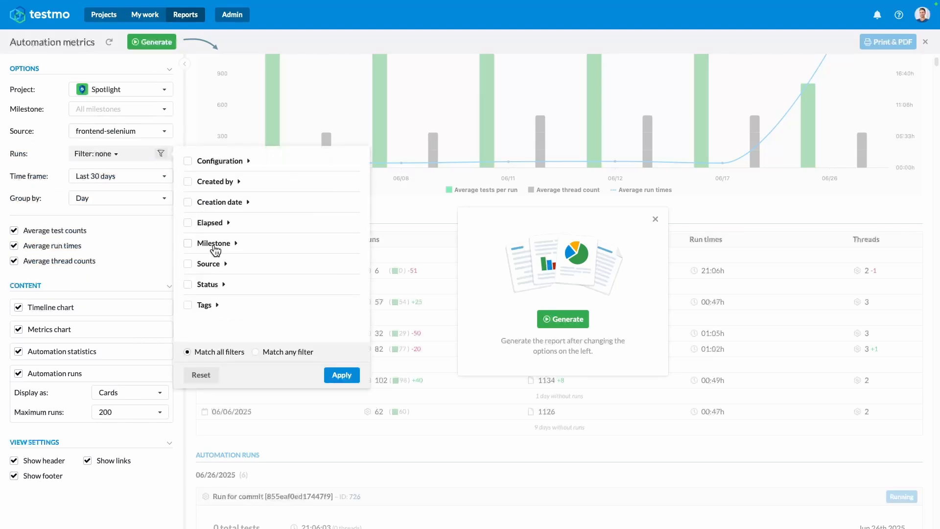
click(250, 204)
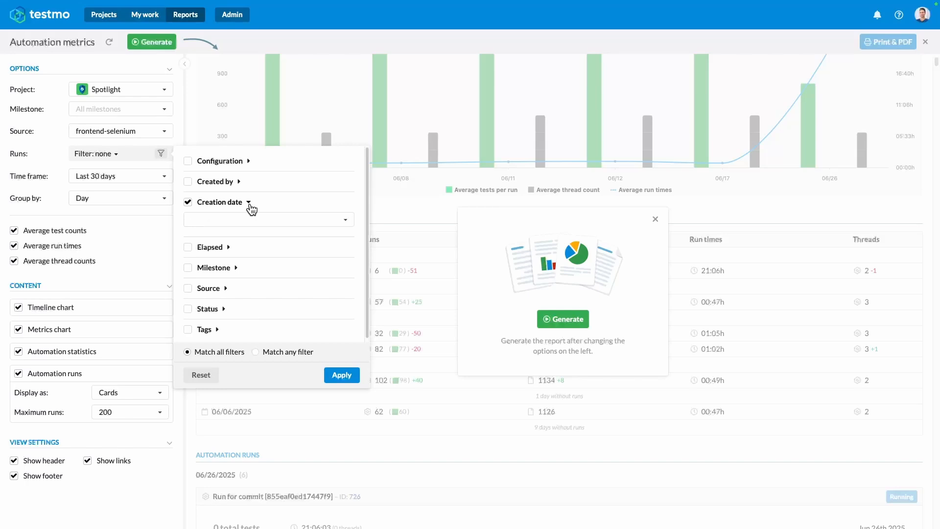
click(258, 221)
scroll(246, 321, down, 3)
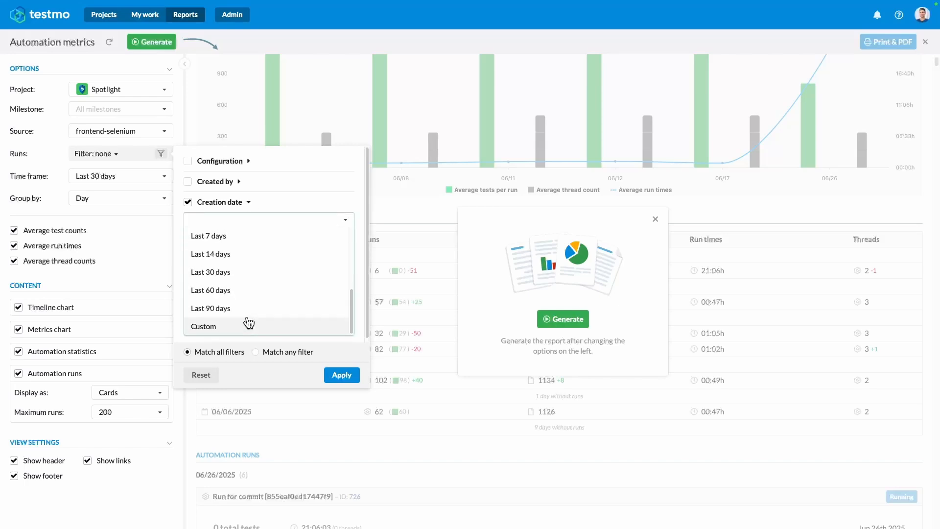
click(260, 326)
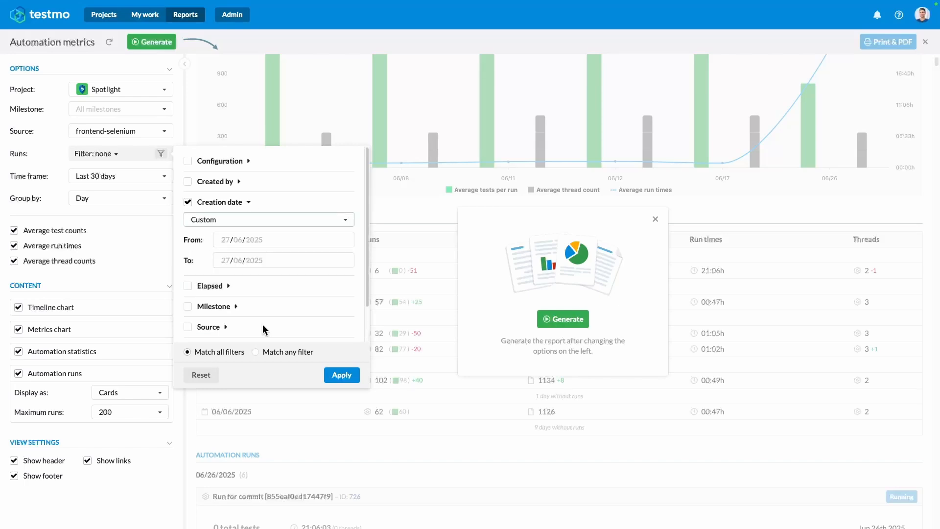
Set the start of the custom creation date range to 29/05/2025.
click(278, 240)
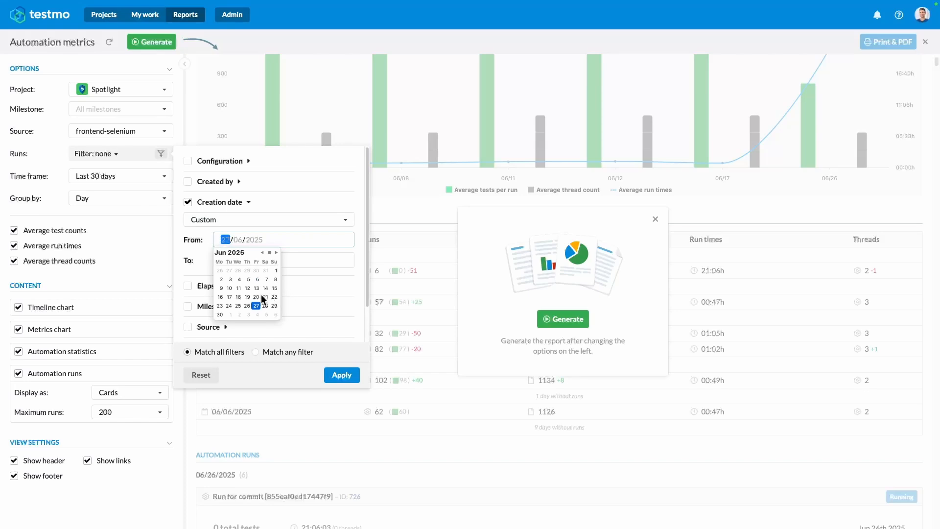
click(245, 271)
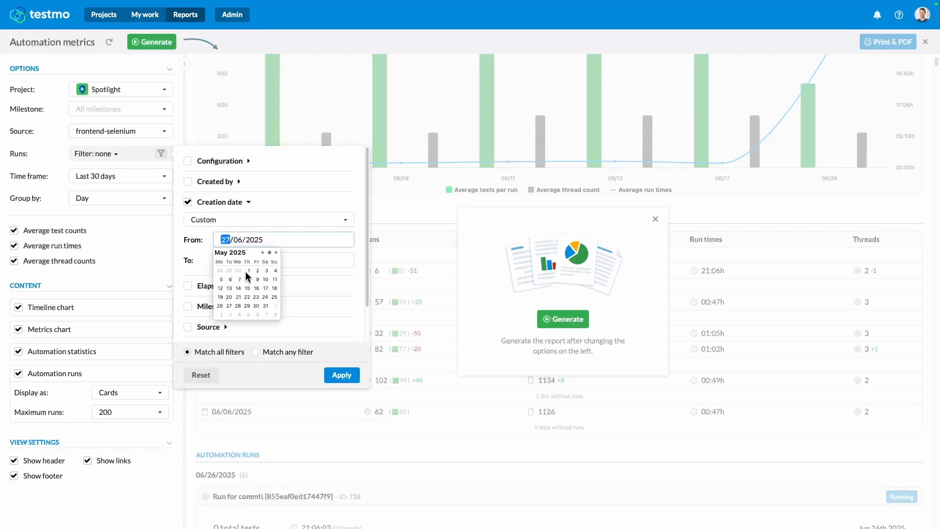
click(248, 306)
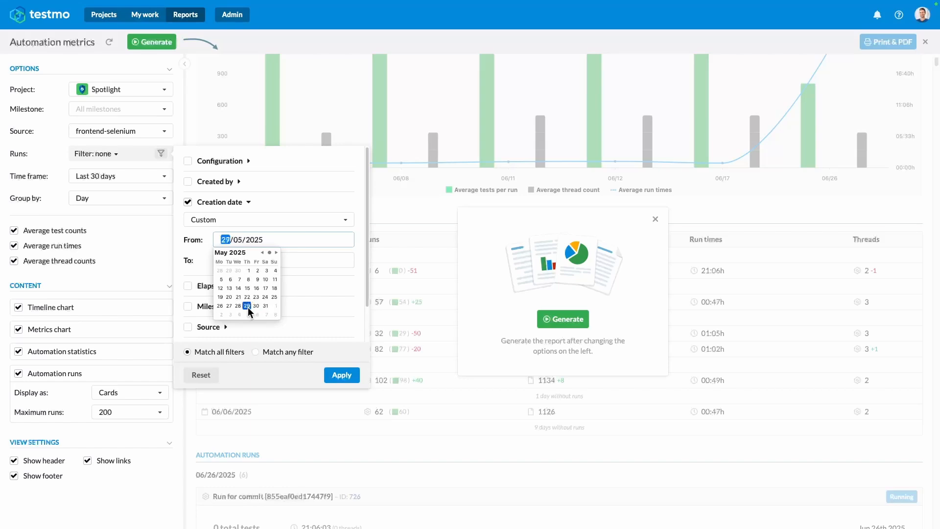
click(276, 253)
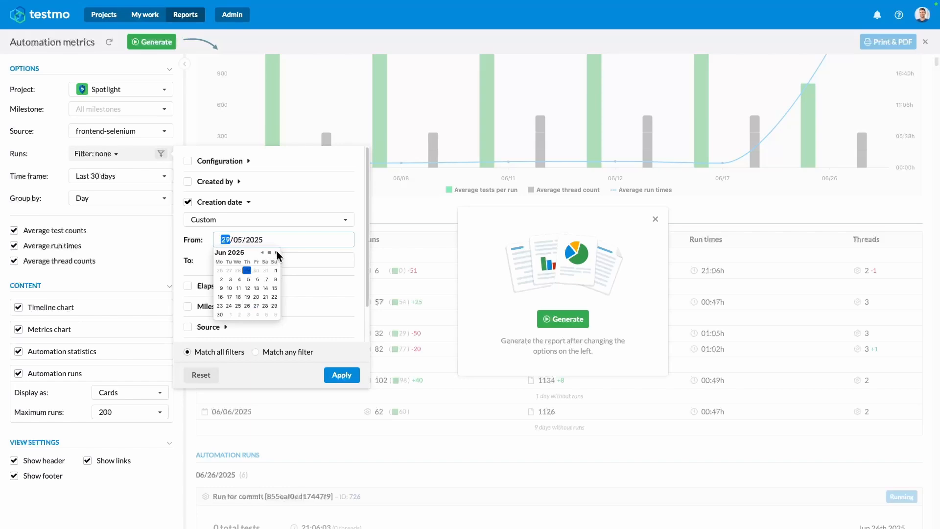
click(239, 297)
click(262, 253)
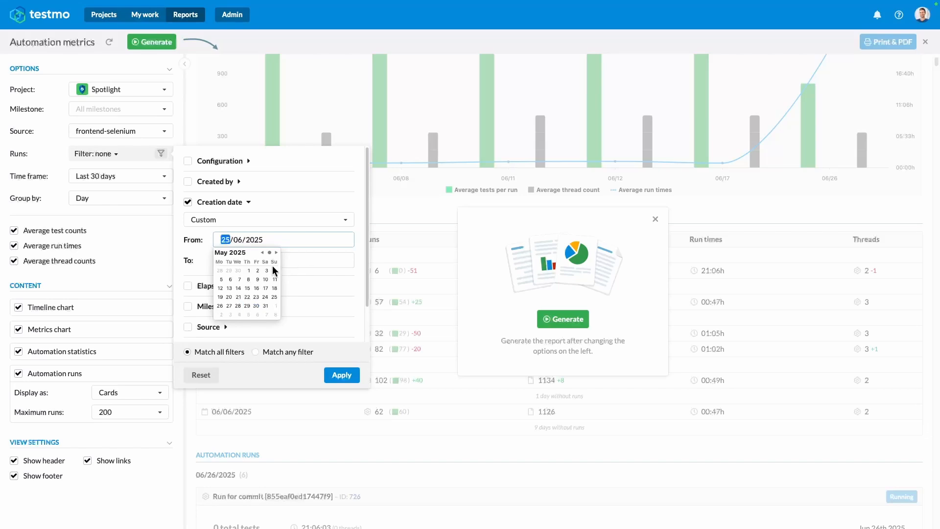
click(248, 306)
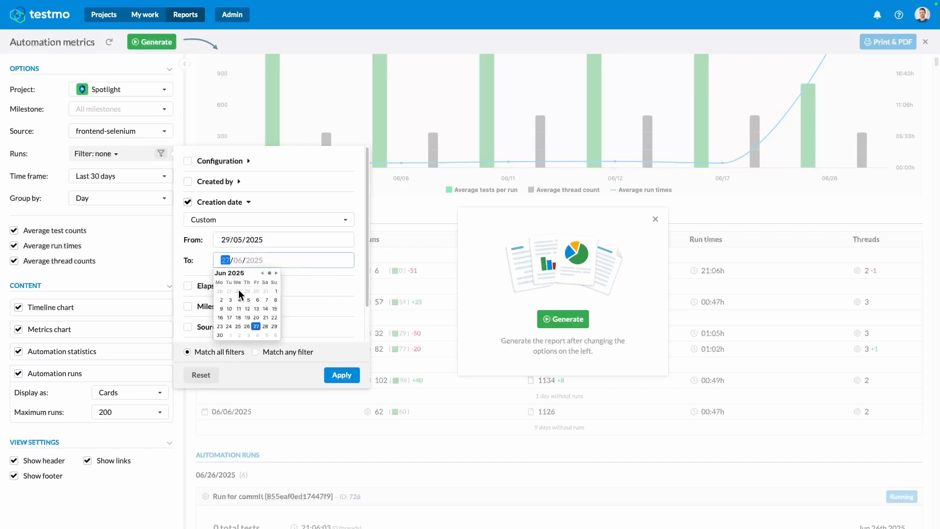
Set the end of the custom creation date range to 25/06/2025 and apply the run filter.
click(238, 326)
click(313, 289)
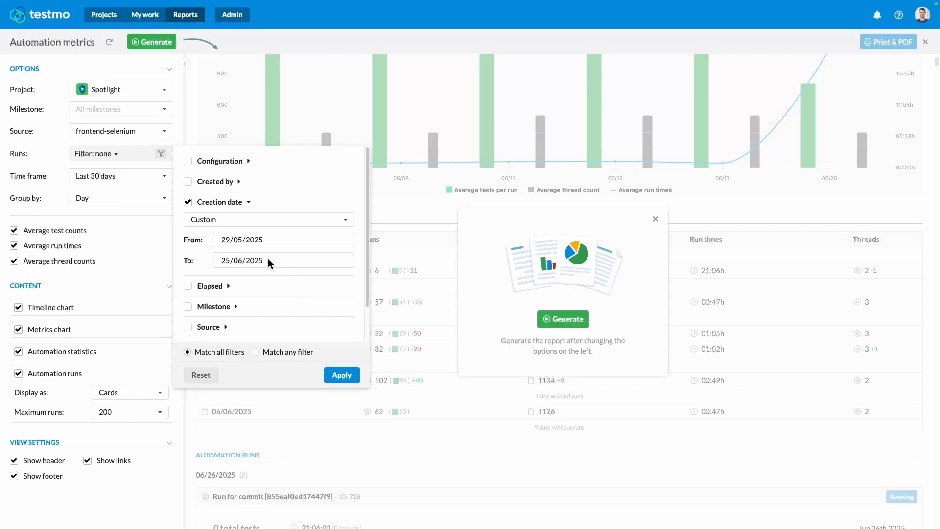
click(343, 376)
Change the report's time frame to All time.
click(131, 183)
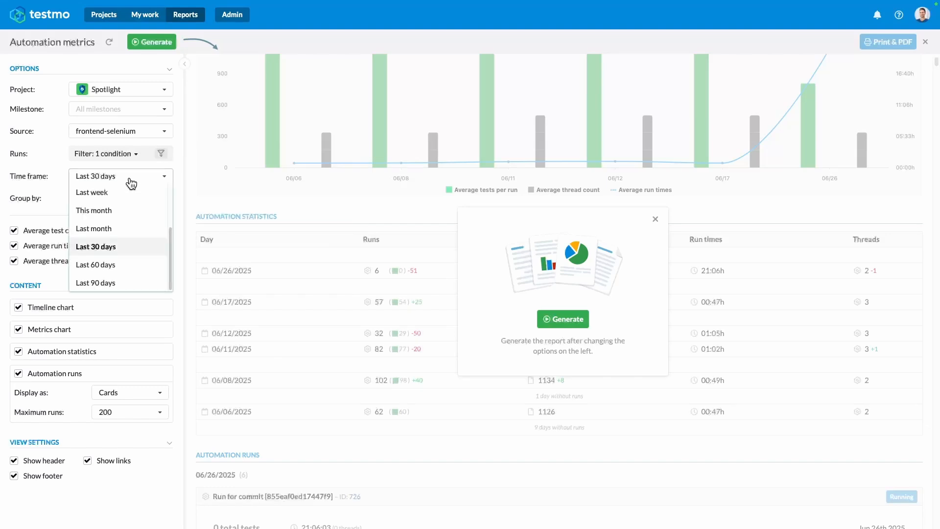
scroll(95, 218, up, 1)
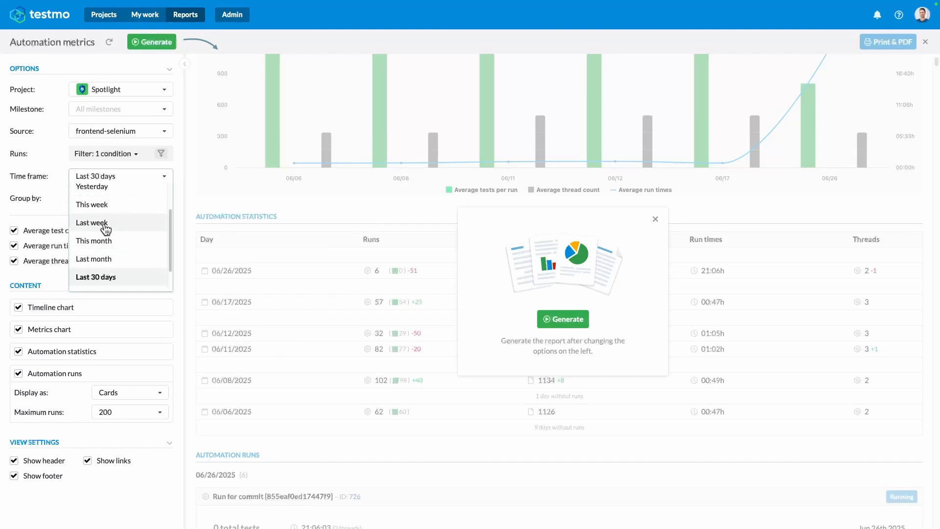
scroll(130, 228, up, 2)
click(117, 202)
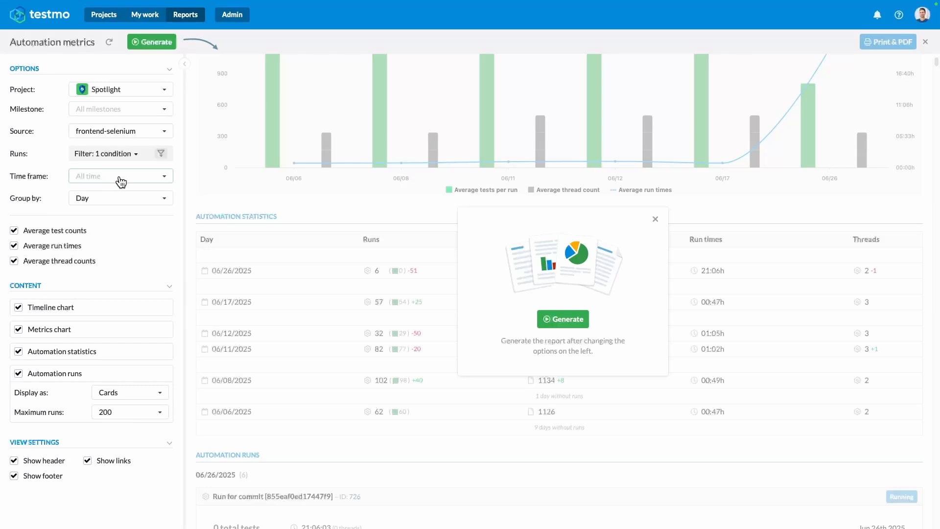
Check the creation date range in the run filter and regenerate the report.
click(160, 153)
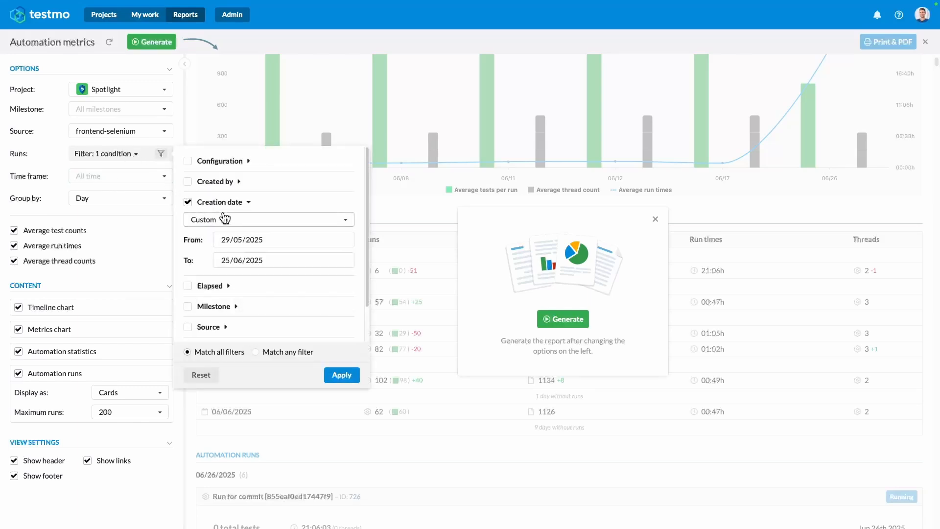
click(59, 152)
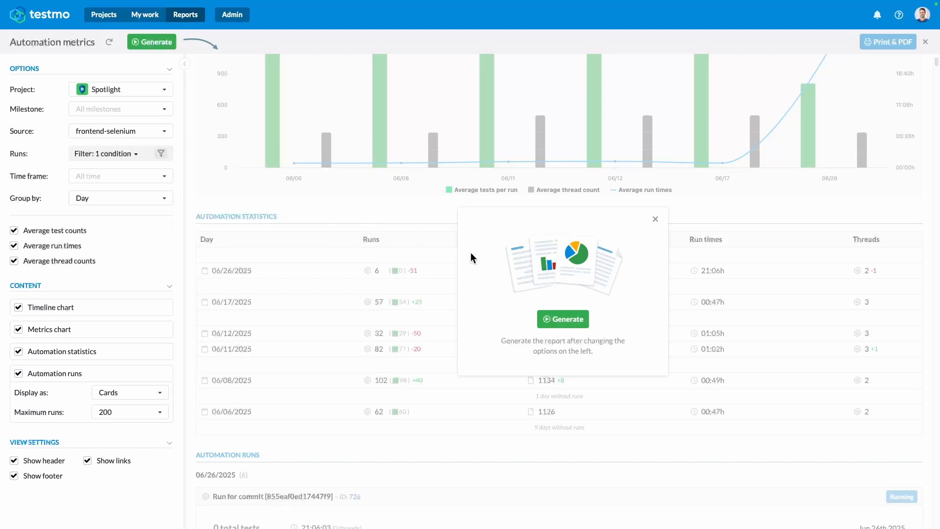
click(578, 326)
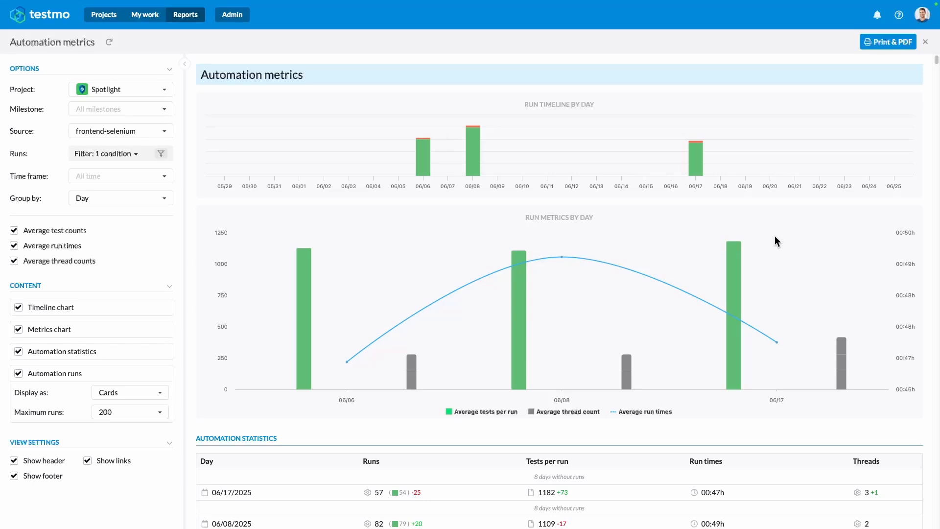
Review the regenerated report's run timeline, the daily test, thread and run time metrics, and the Automation statistics table.
scroll(507, 378, down, 1)
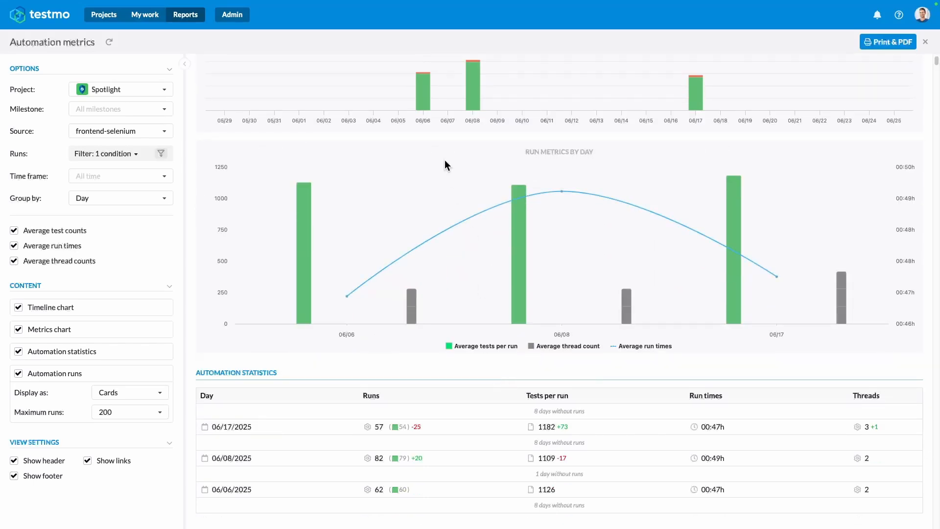
mouse_move(420, 93)
scroll(421, 96, up, 1)
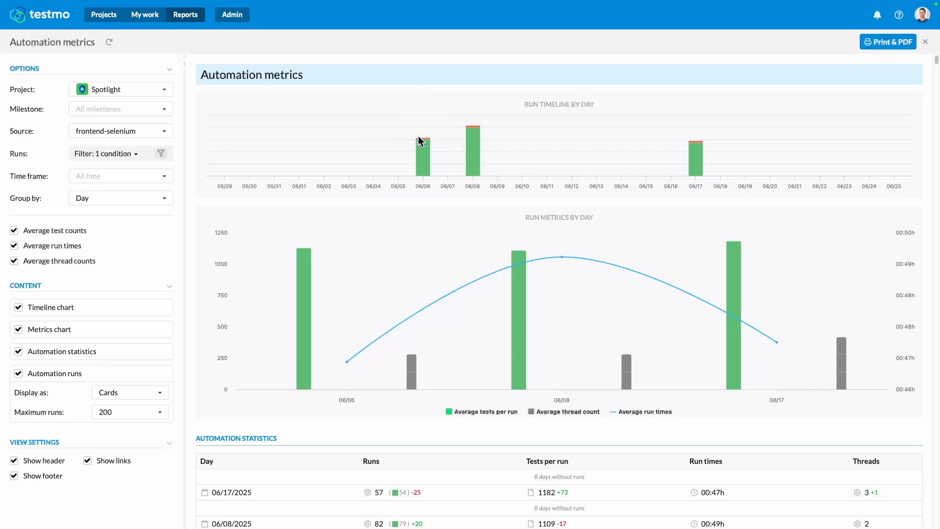
mouse_move(472, 142)
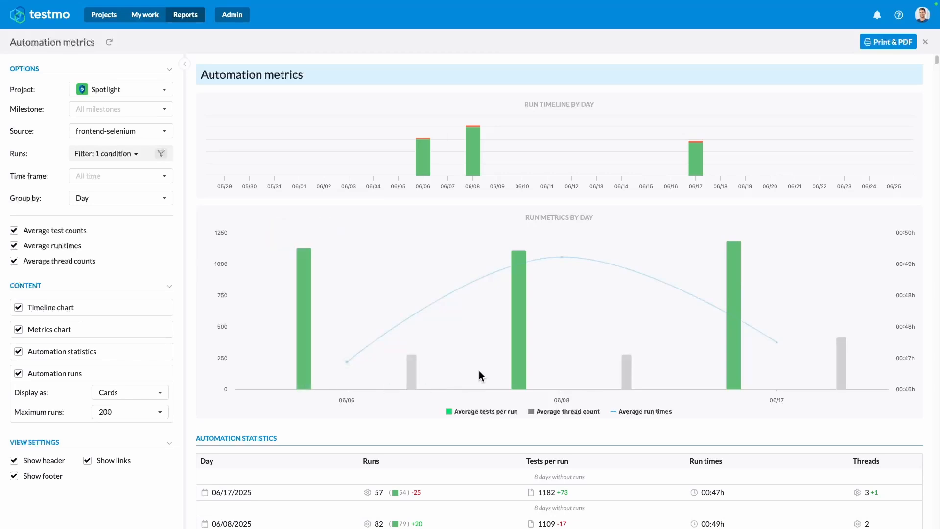
mouse_move(518, 364)
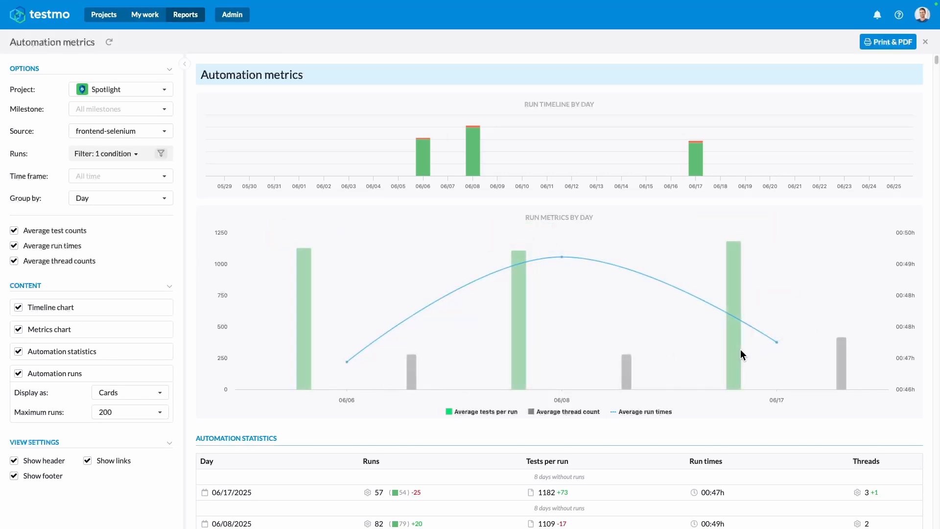
mouse_move(738, 352)
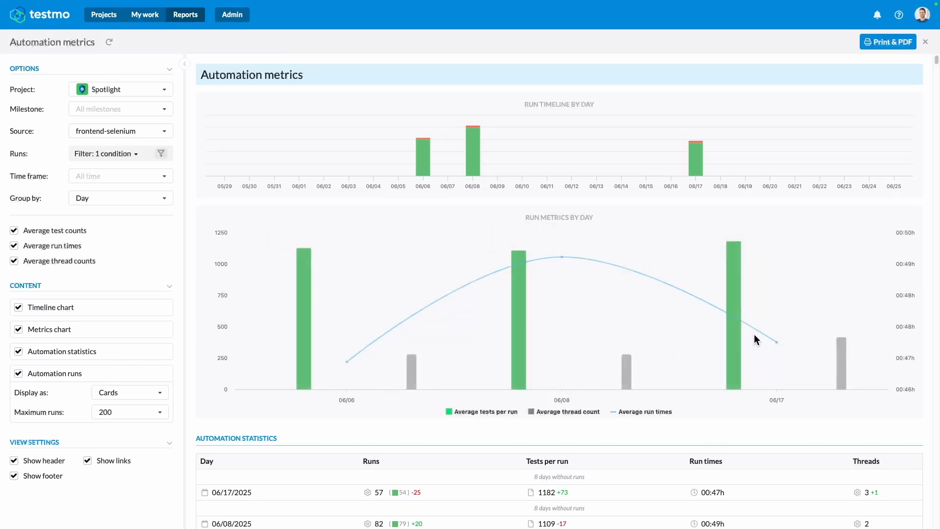
mouse_move(760, 337)
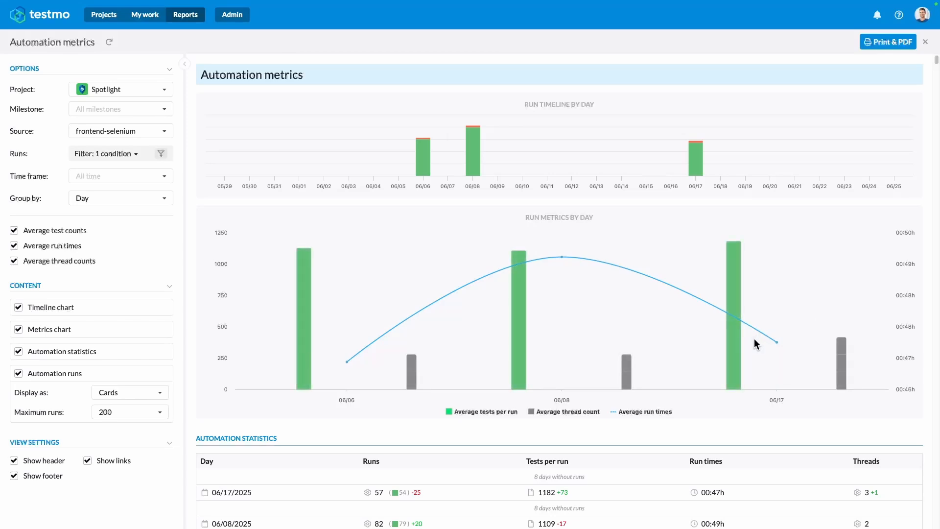
scroll(610, 422, down, 3)
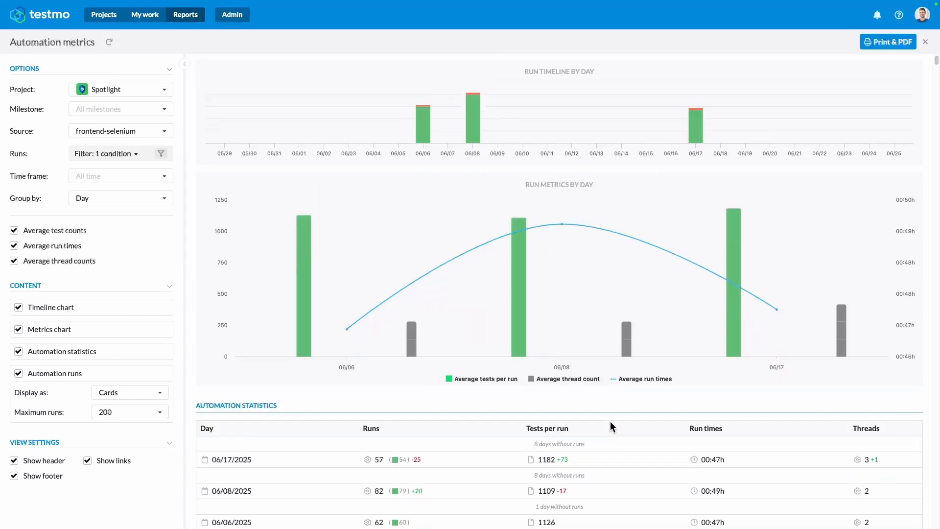
scroll(611, 421, down, 2)
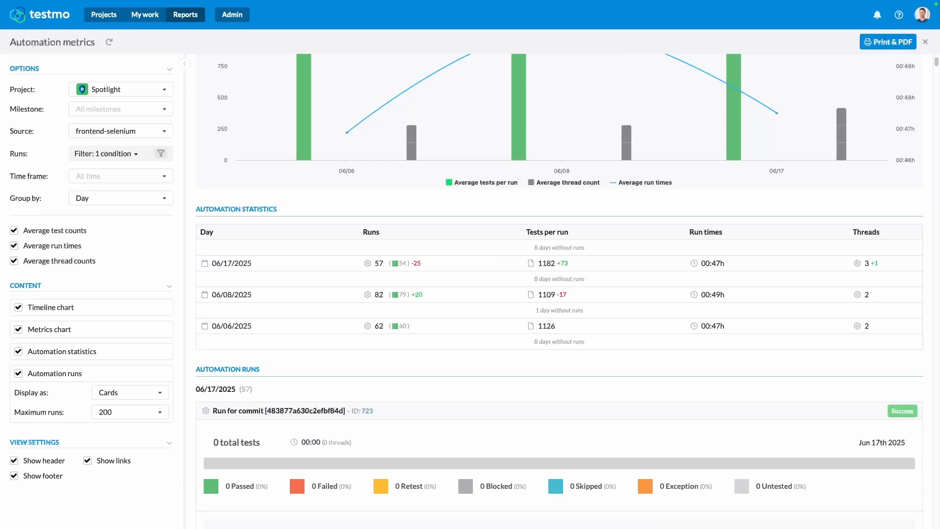
scroll(623, 315, up, 5)
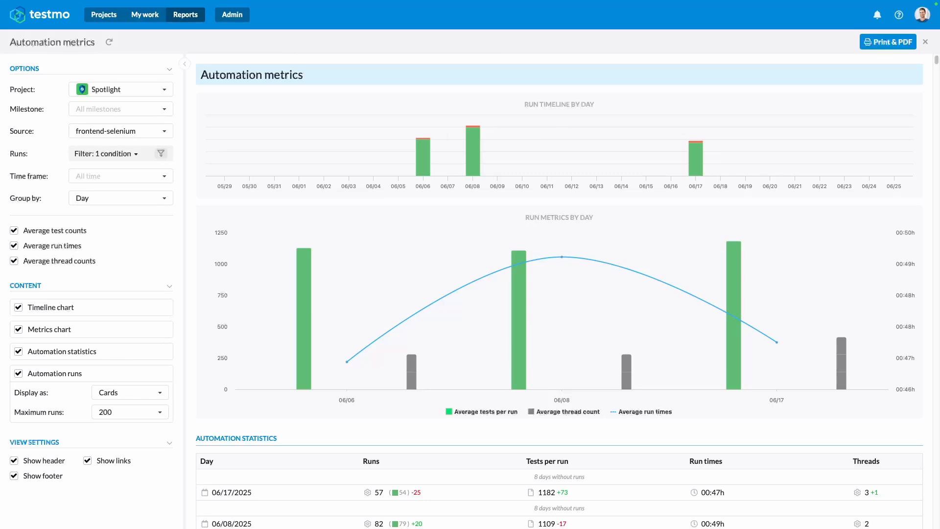
Switch the report's run selection to All runs and regenerate the report.
click(135, 158)
click(132, 168)
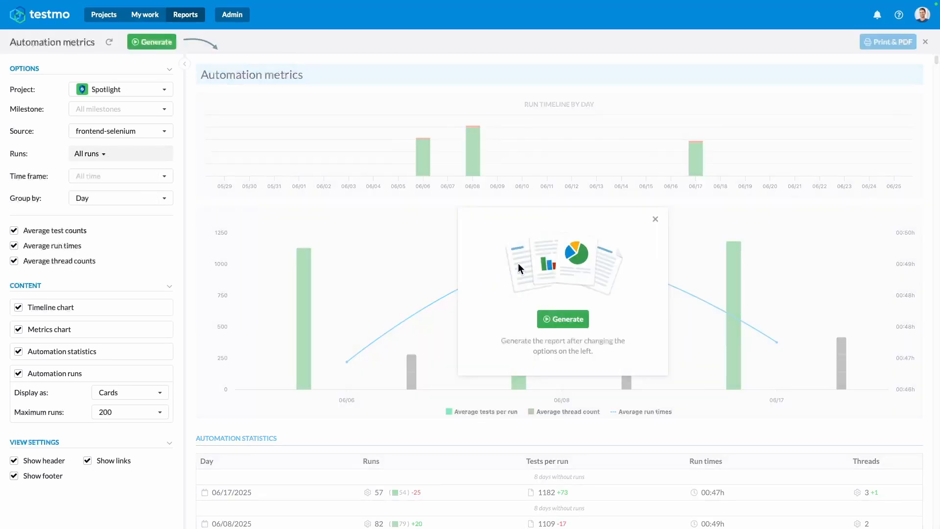
click(584, 321)
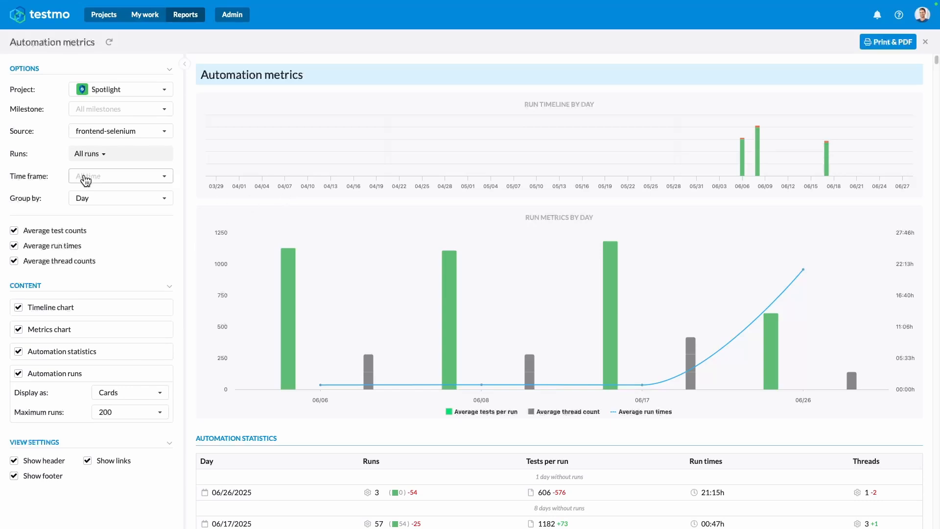
Reset the report's source selection to all sources and regenerate the report.
click(94, 130)
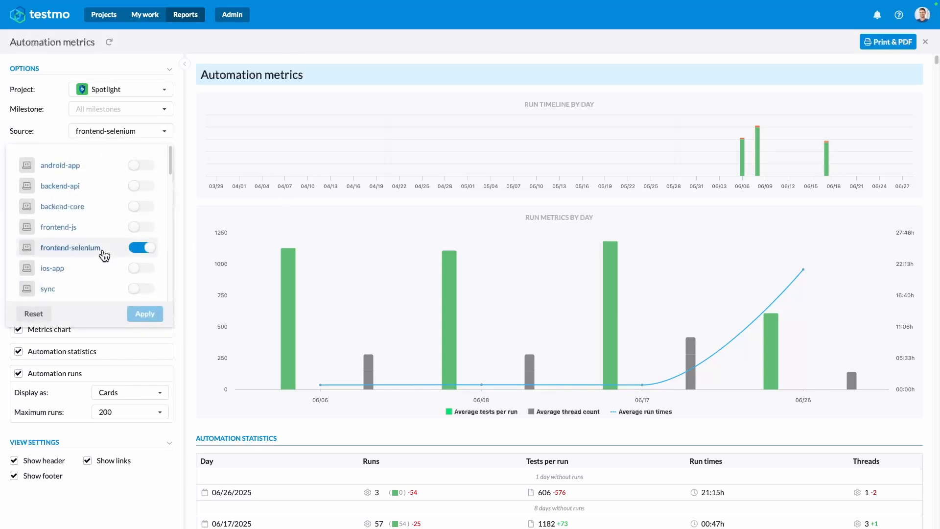
click(33, 314)
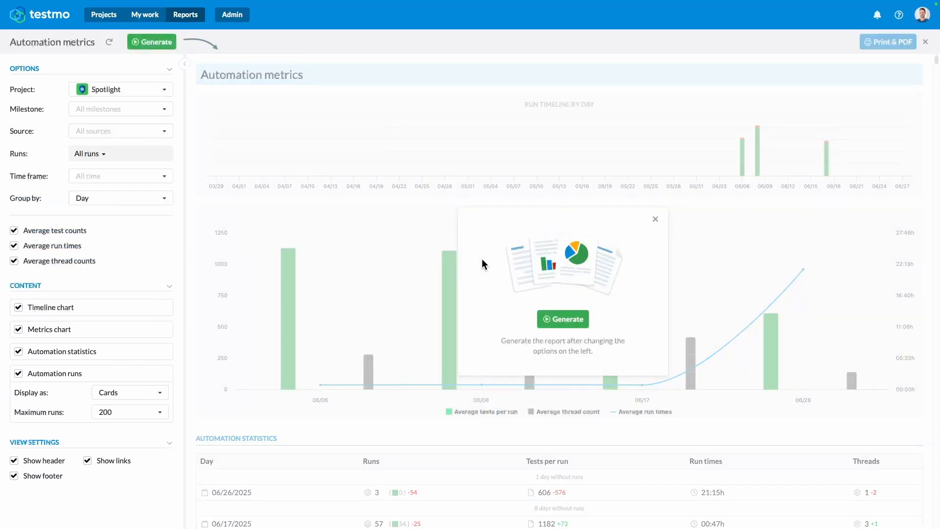
click(558, 322)
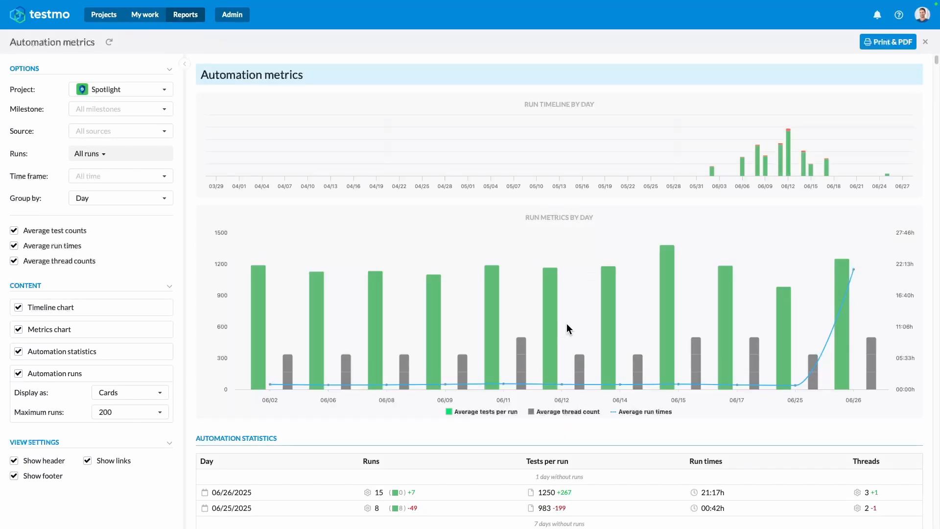